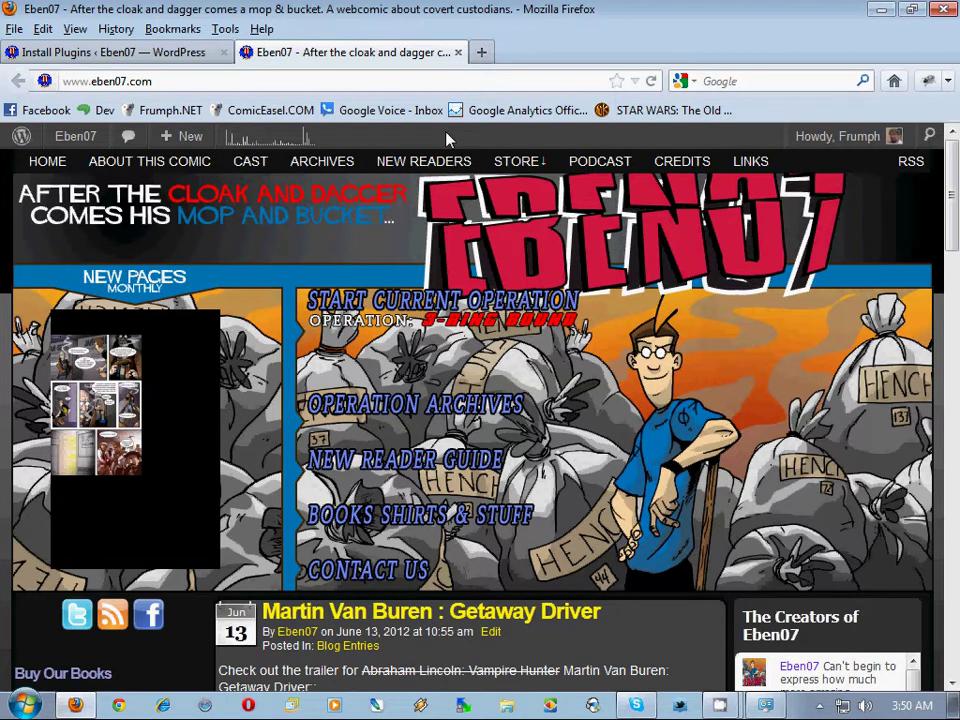
Step: Open the Theme Companion CSS override editor in the WordPress admin
left_click(79, 57)
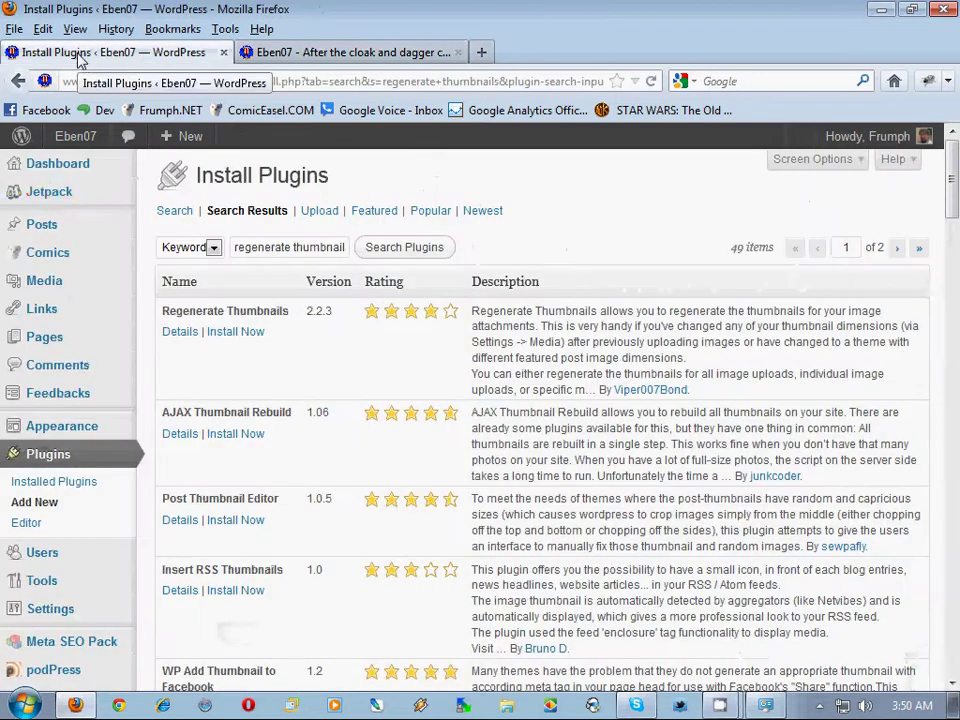
scroll(80, 395, "down", 2)
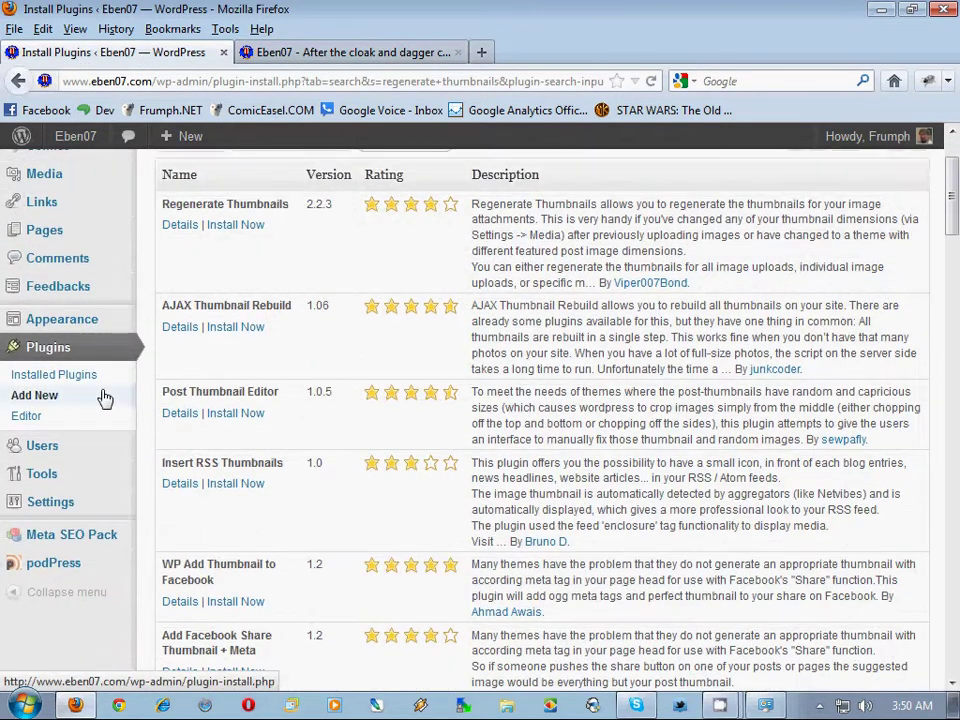
mouse_move(95, 318)
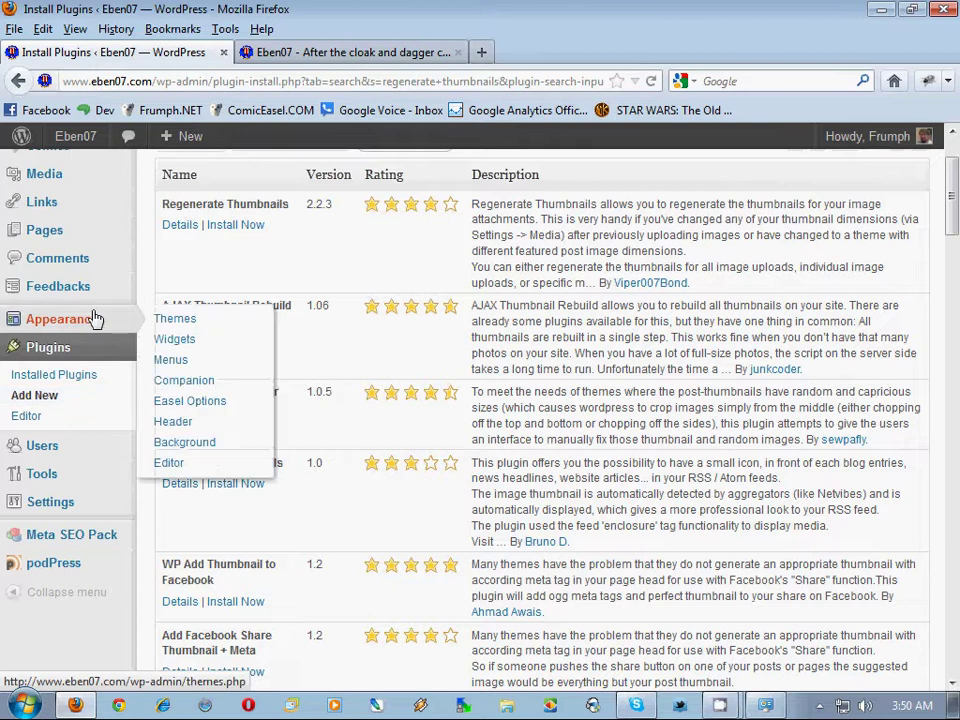
left_click(193, 383)
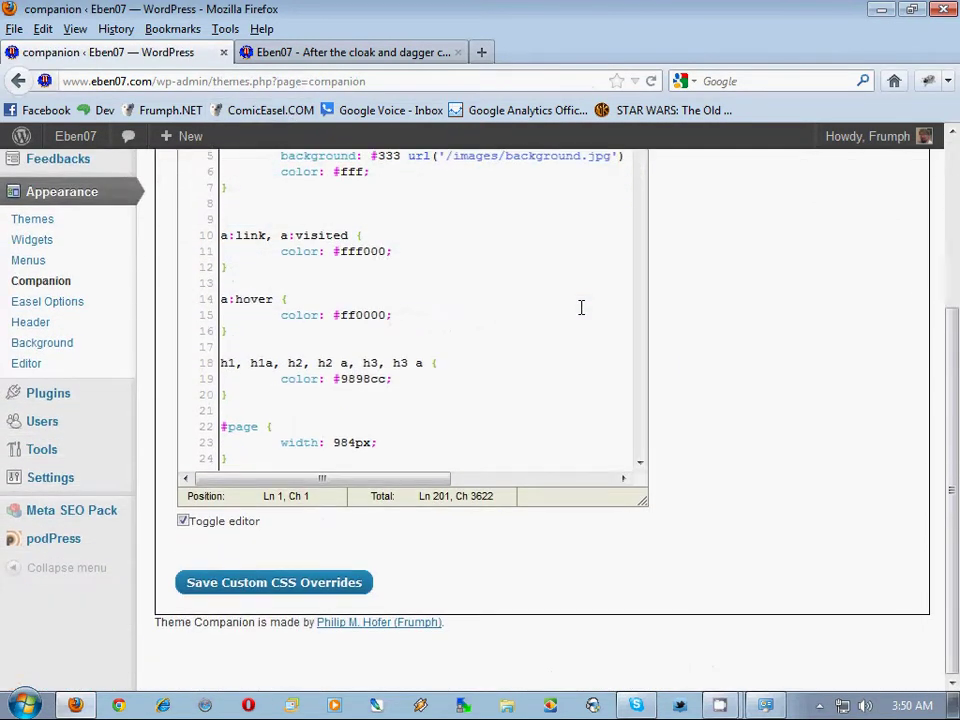
scroll(567, 378, "down", 14)
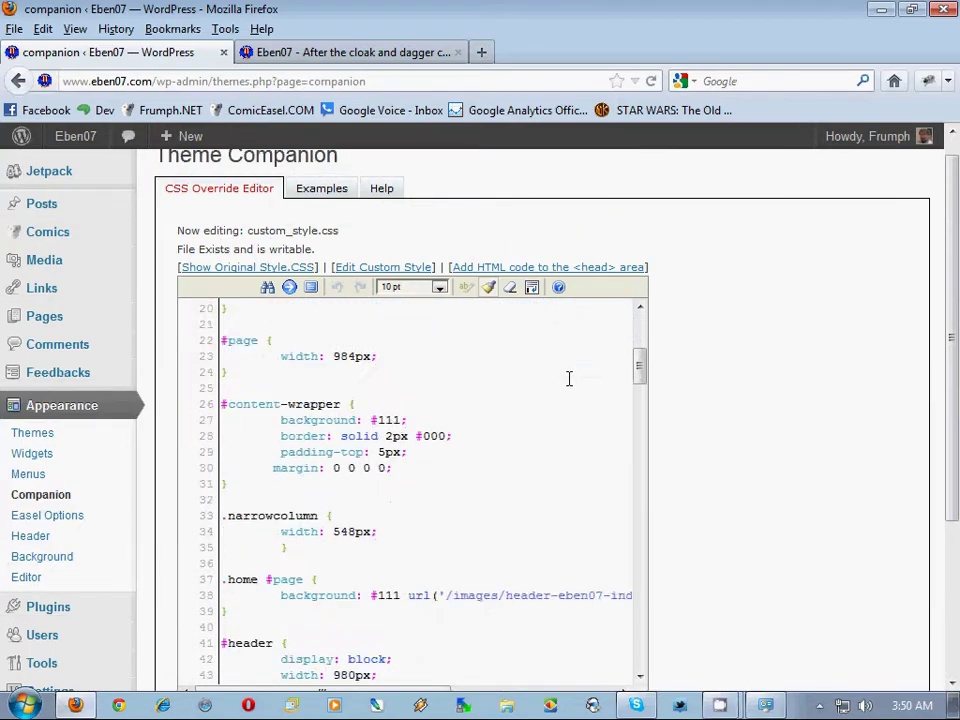
Step: Browse the posts on the Eben07 comic homepage, then return to the CSS override editor
left_click(325, 50)
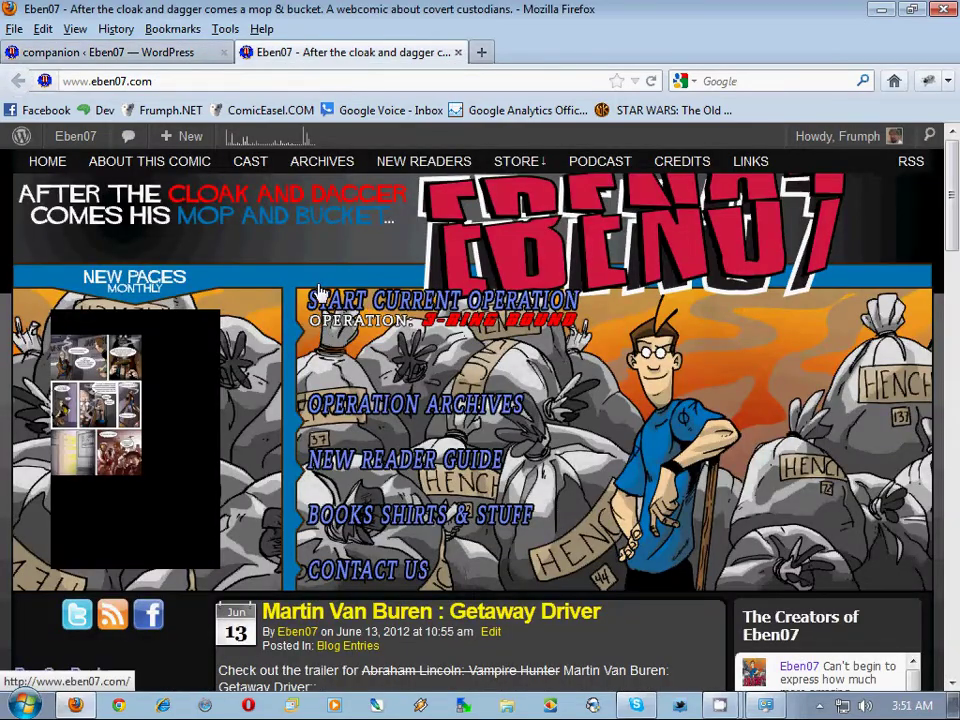
scroll(245, 255, "down", 10)
scroll(310, 287, "up", 10)
scroll(297, 248, "down", 20)
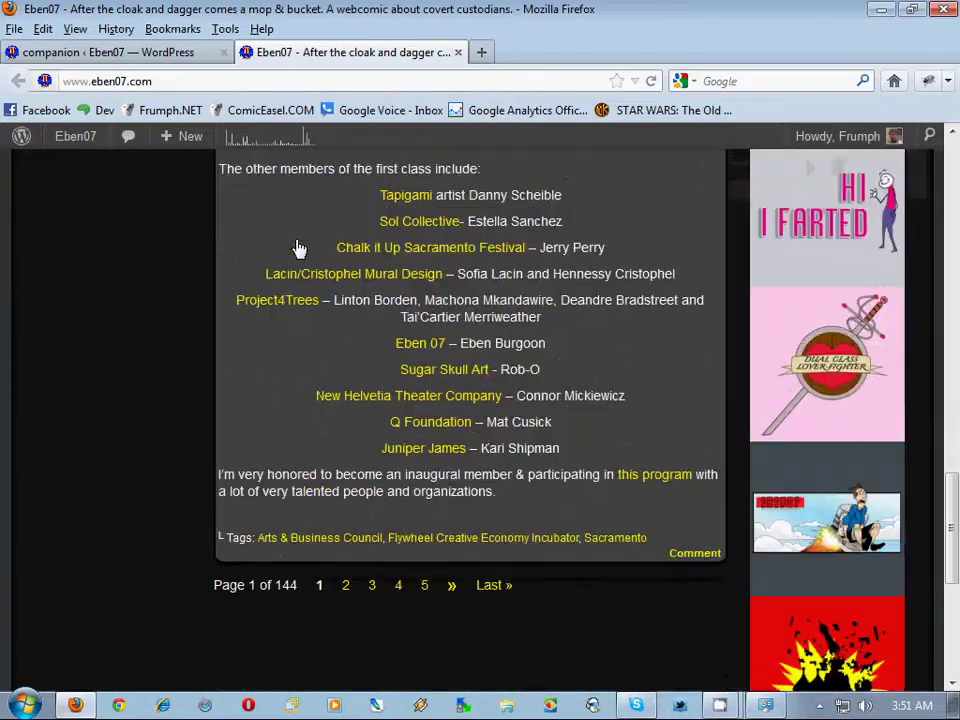
scroll(297, 248, "up", 20)
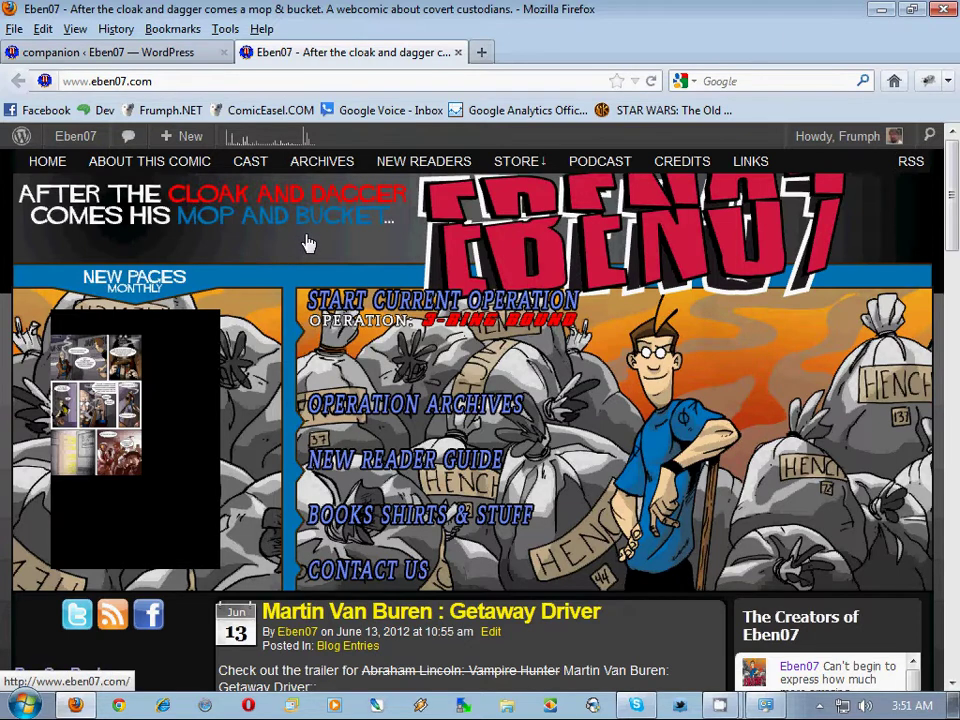
scroll(308, 244, "down", 4)
scroll(308, 244, "up", 4)
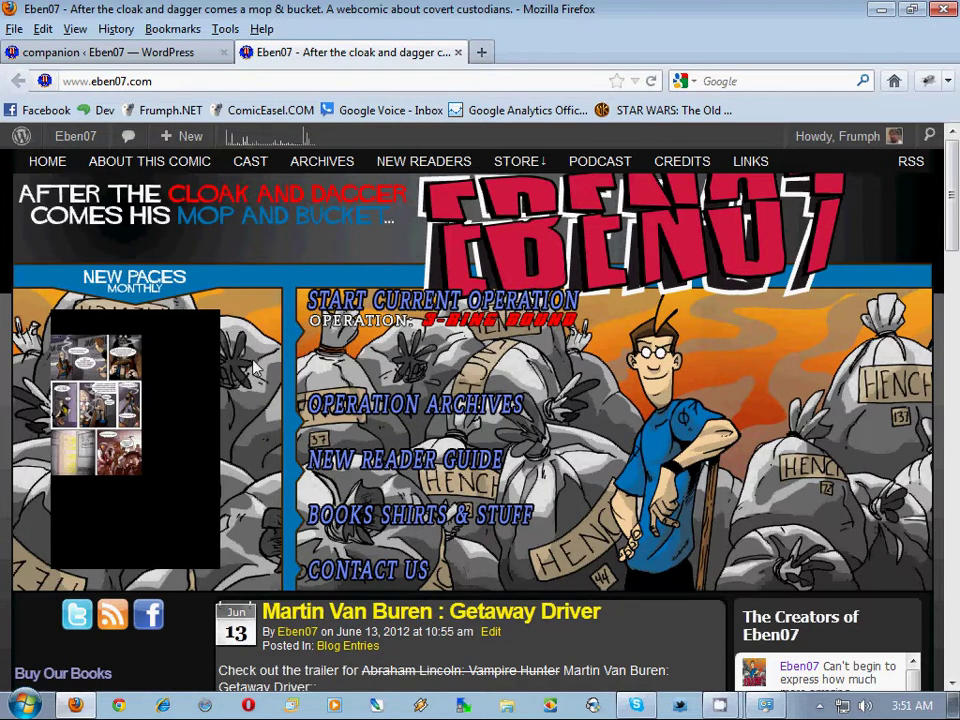
left_click(189, 55)
Step: Open Settings > Media to see the thumbnail 150×150, medium 300×300 and large 1024×1024 sizes
scroll(122, 403, "down", 3)
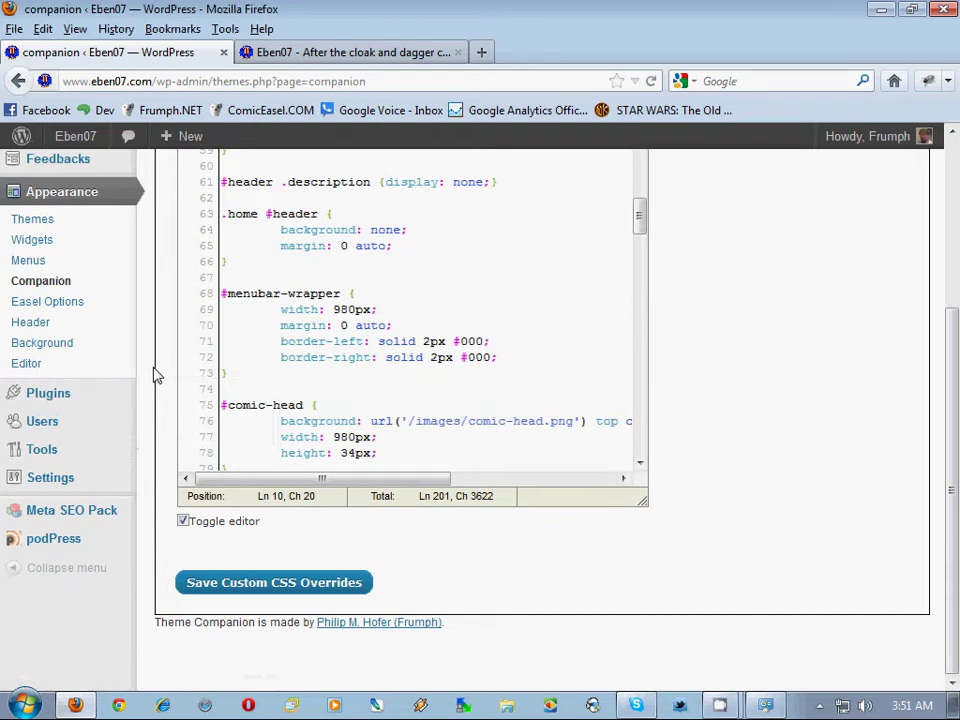
mouse_move(77, 476)
left_click(190, 457)
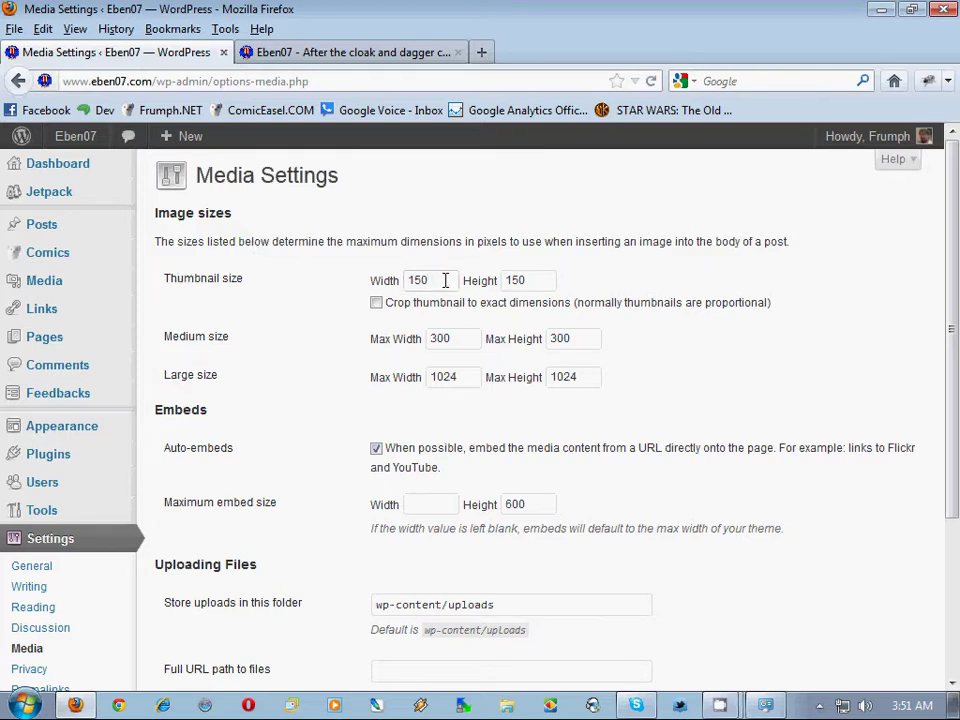
Step: Set the thumbnail width to 198 and clear the thumbnail height
left_click_drag(446, 280, 402, 284)
type("198")
key("Tab")
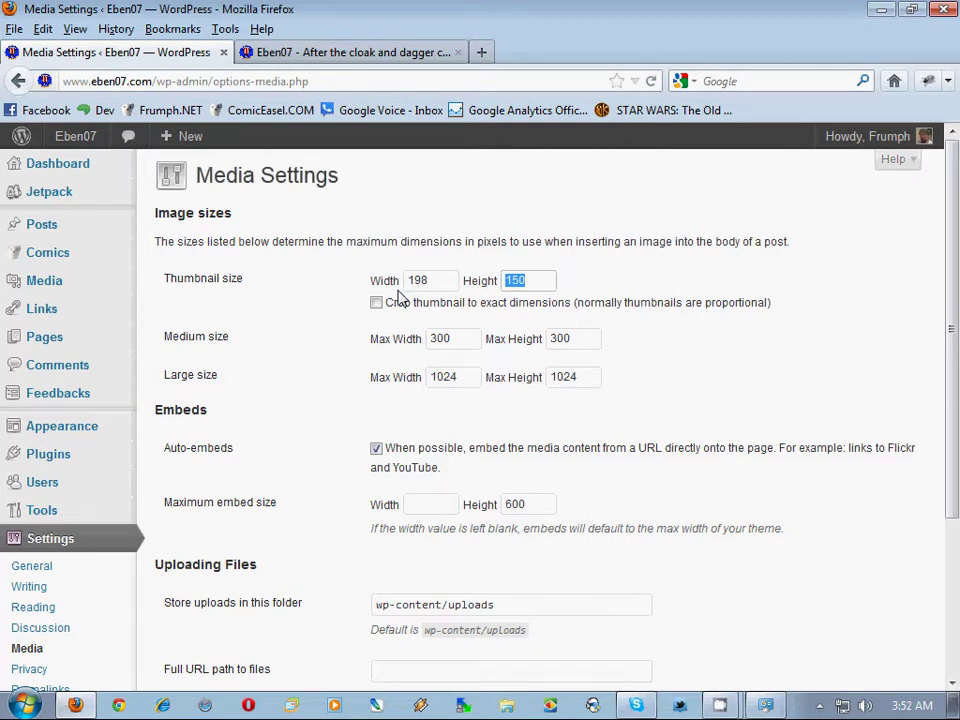
key("BackSpace")
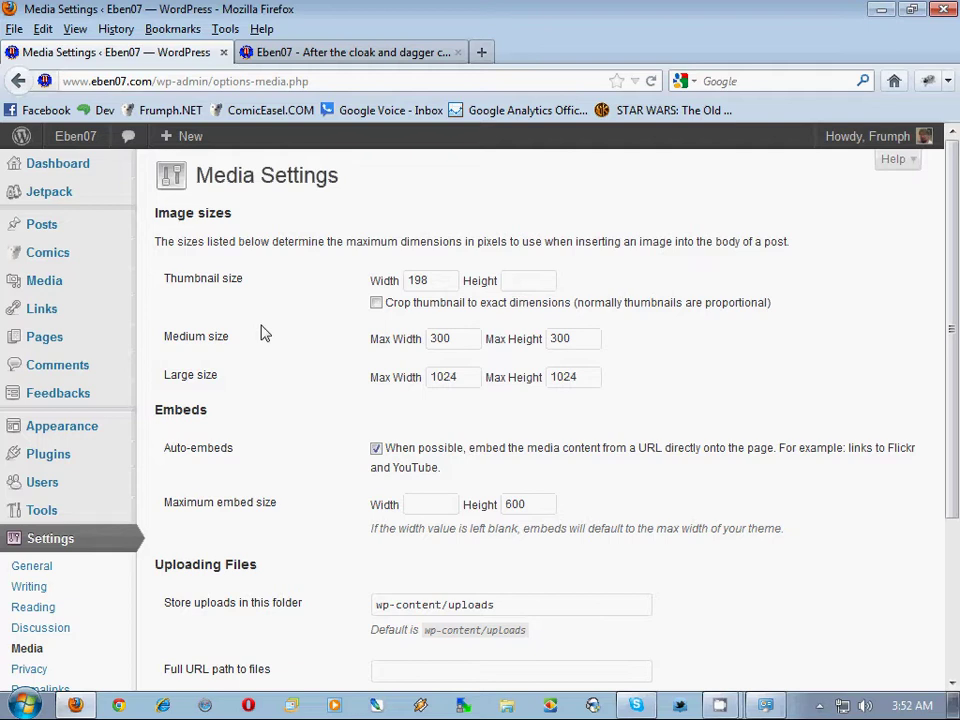
Step: Clear the medium and large max height values and save the media settings
scroll(261, 333, "down", 2)
scroll(261, 333, "up", 2)
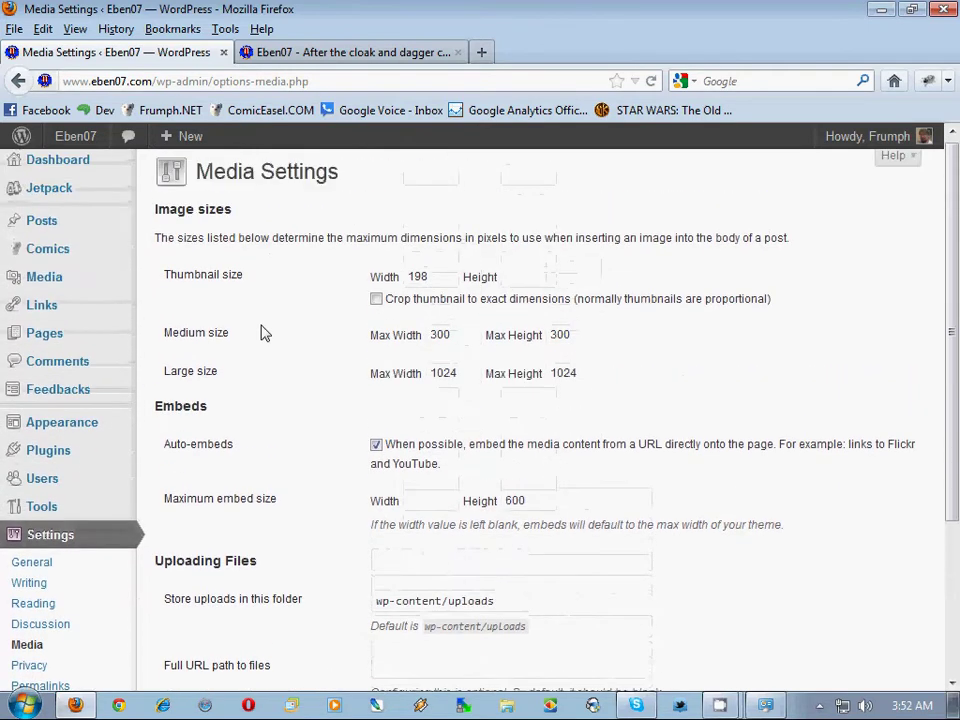
left_click_drag(568, 338, 518, 338)
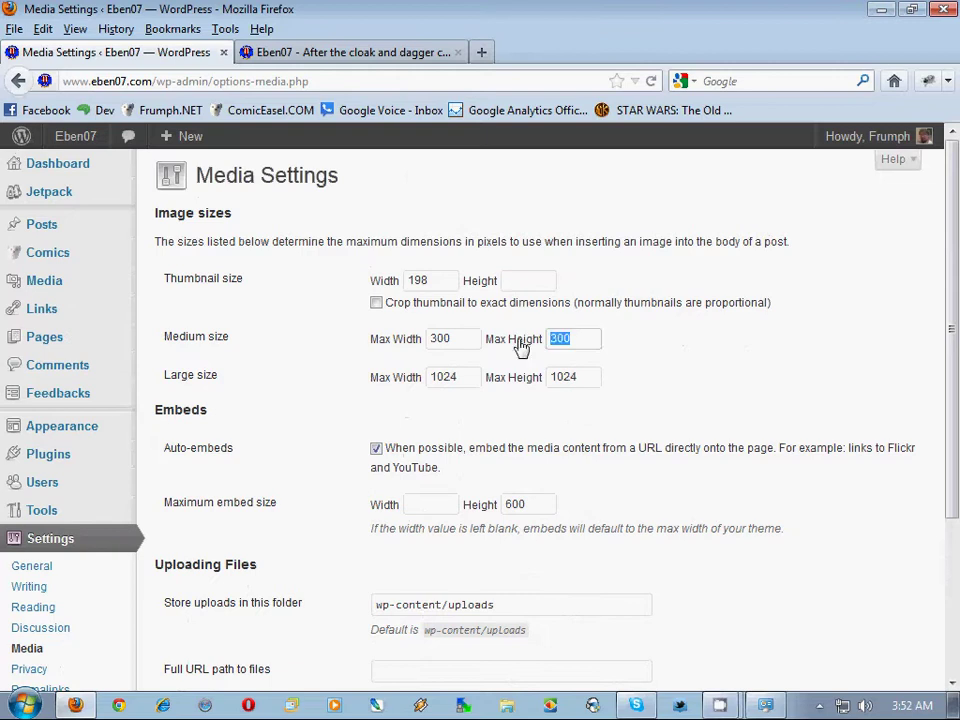
key("BackSpace")
left_click_drag(590, 377, 465, 376)
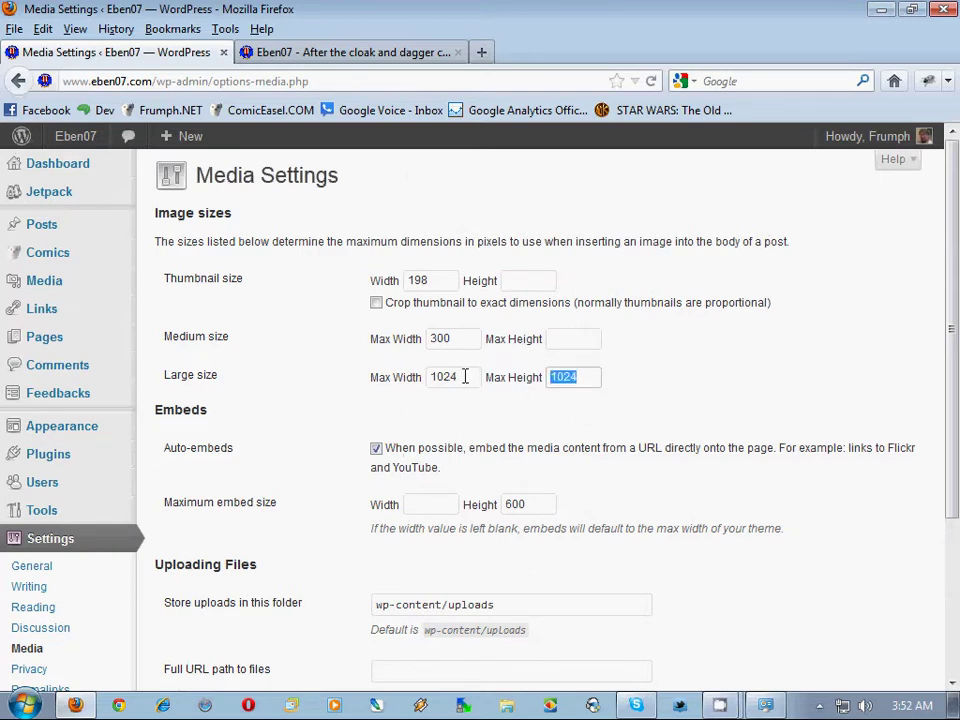
key("BackSpace")
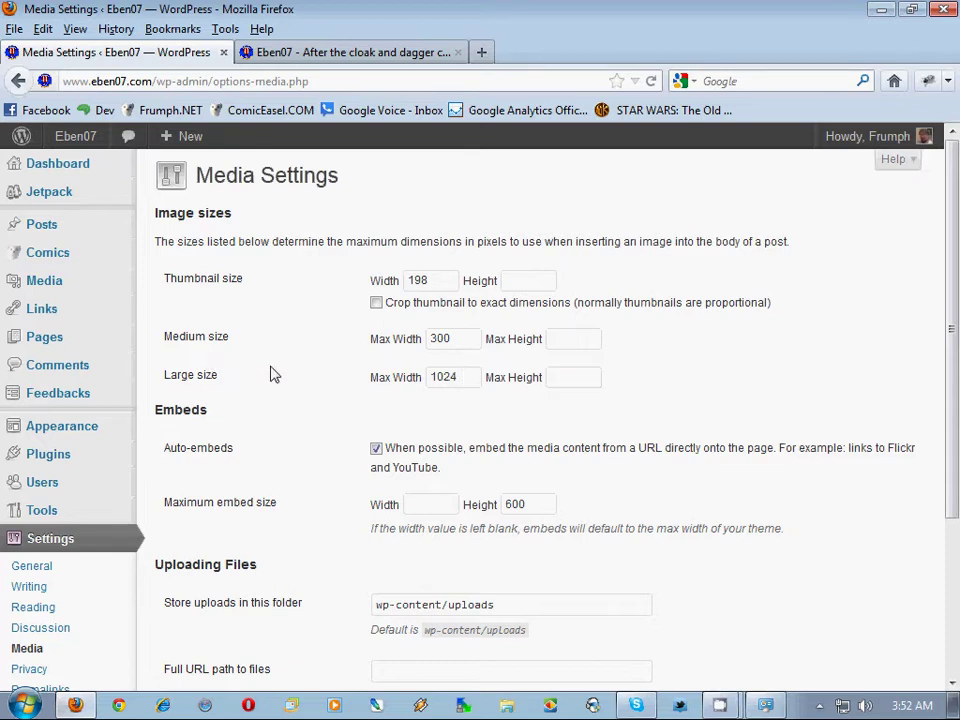
scroll(306, 304, "down", 4)
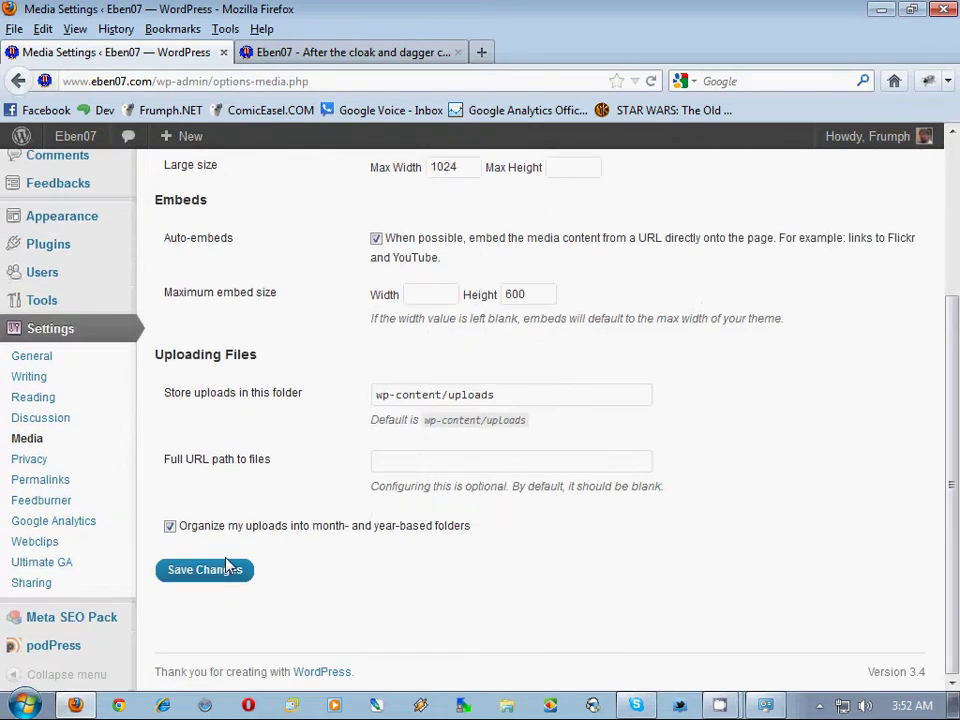
left_click(226, 568)
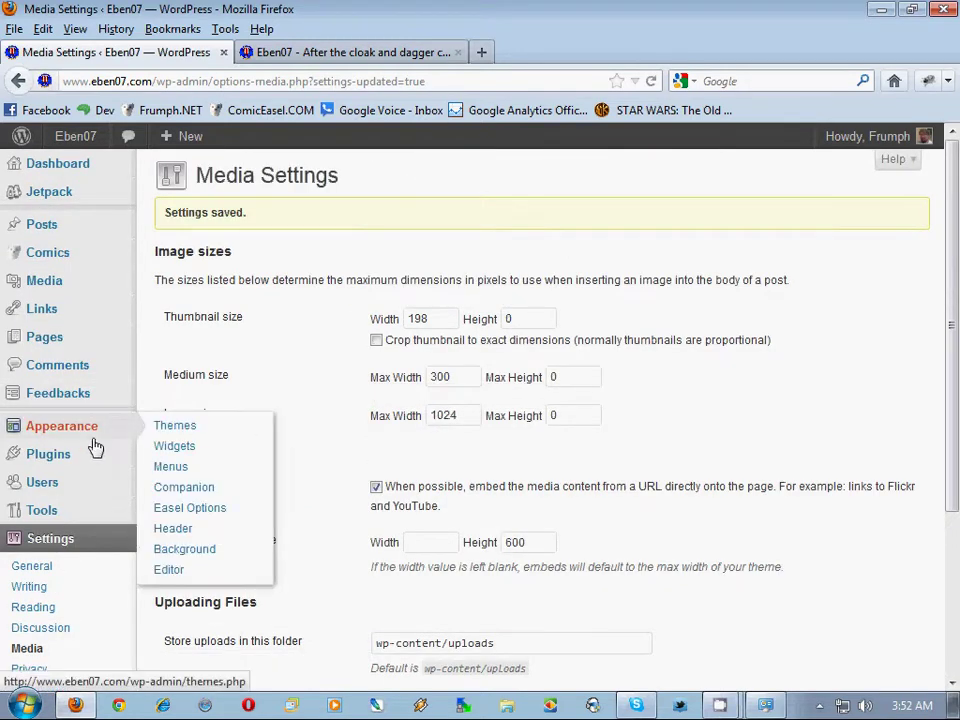
Step: Search Plugins > Add New for 'regenerate thumbnails'
mouse_move(70, 454)
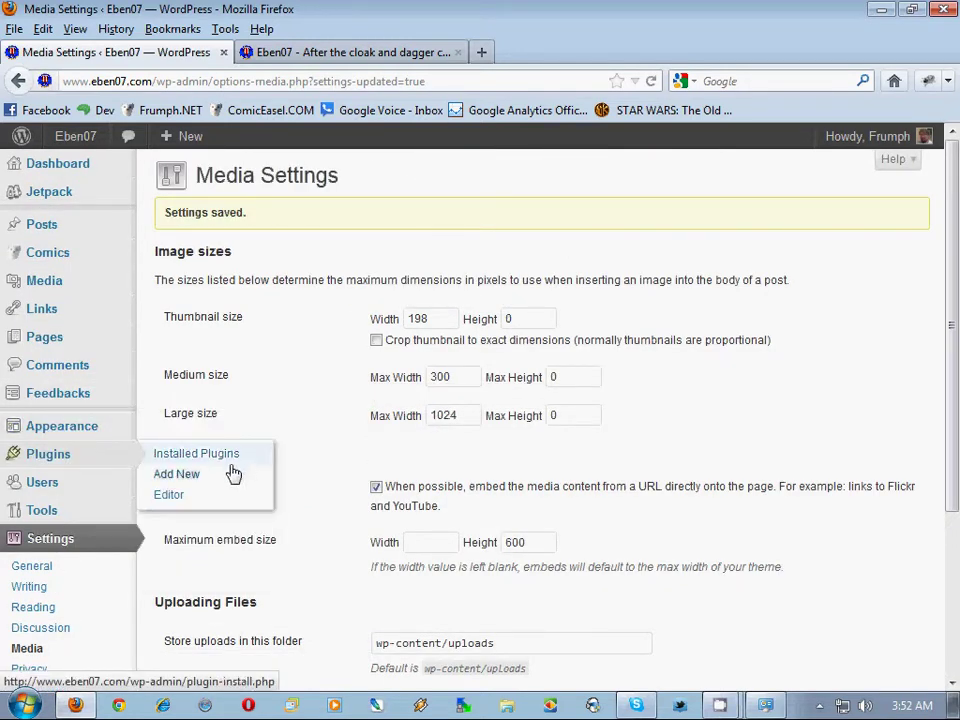
left_click(229, 473)
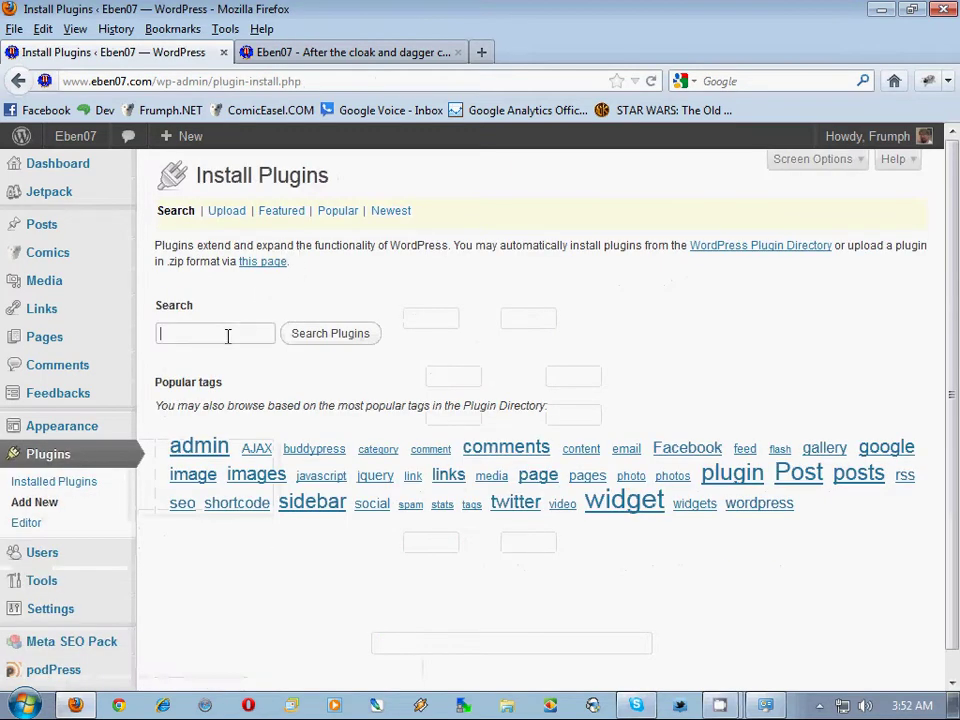
left_click(228, 335)
type("regenere")
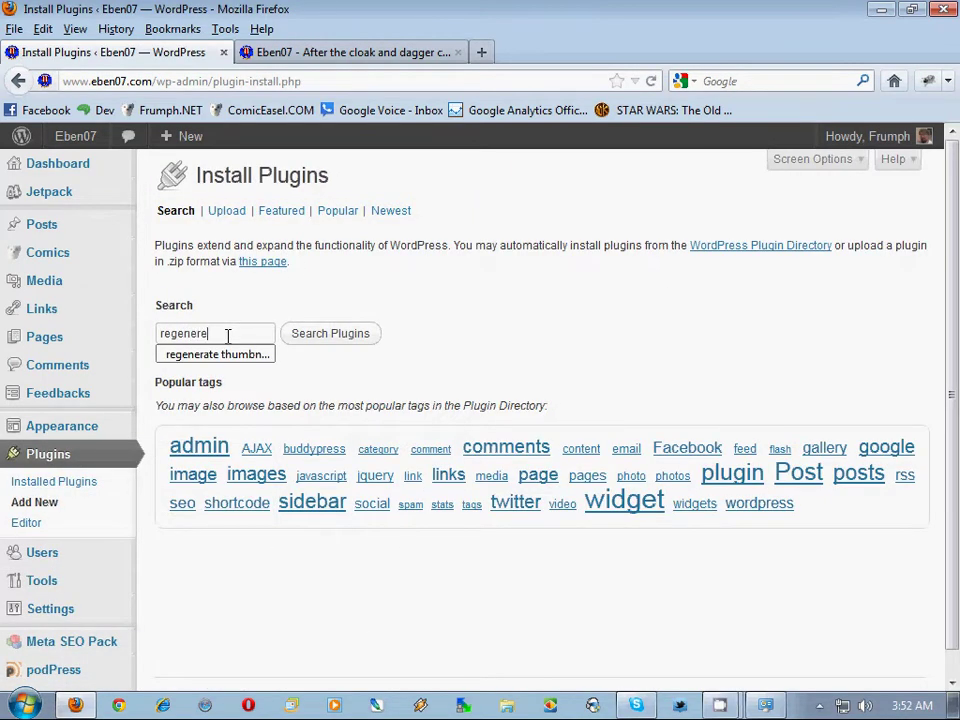
type("ate")
left_click(240, 355)
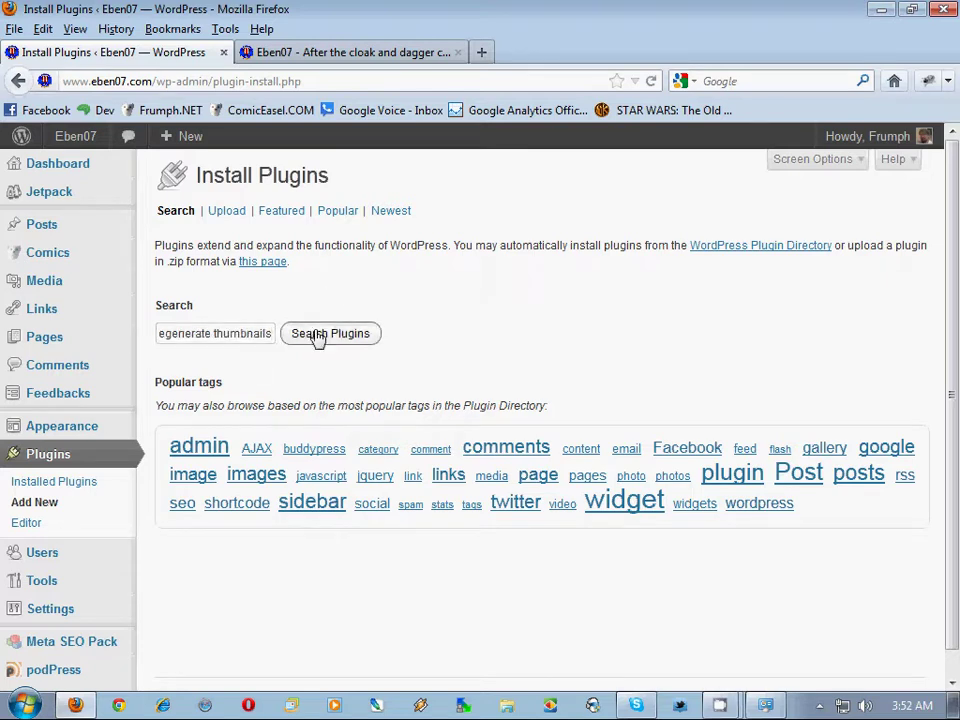
left_click(320, 333)
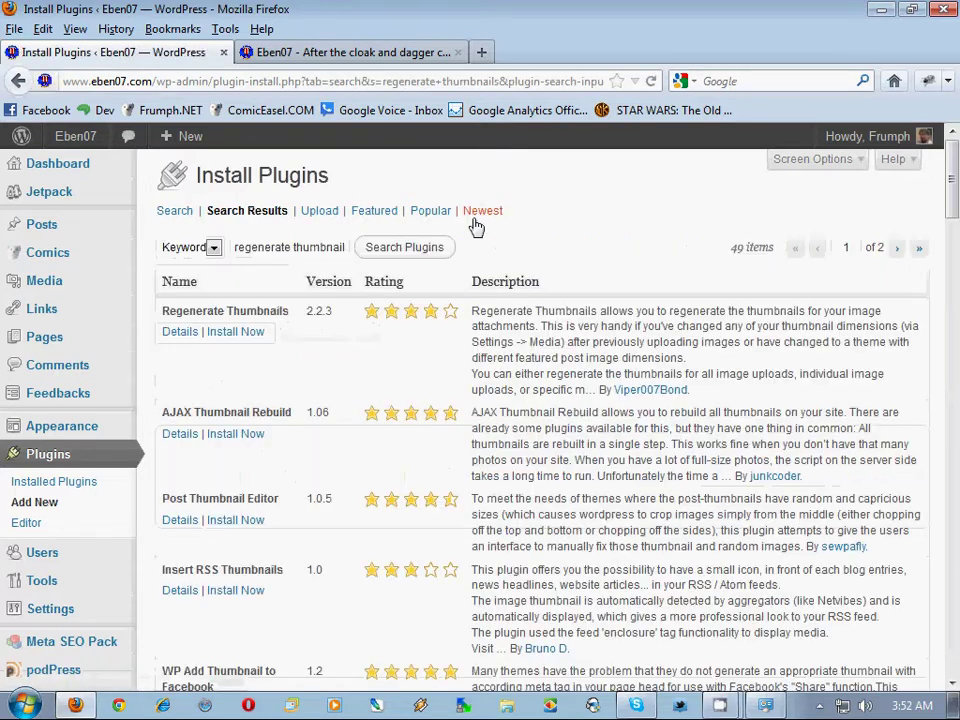
Step: Install and activate AJAX Thumbnail Rebuild 1.06 from the search results
scroll(234, 330, "down", 4)
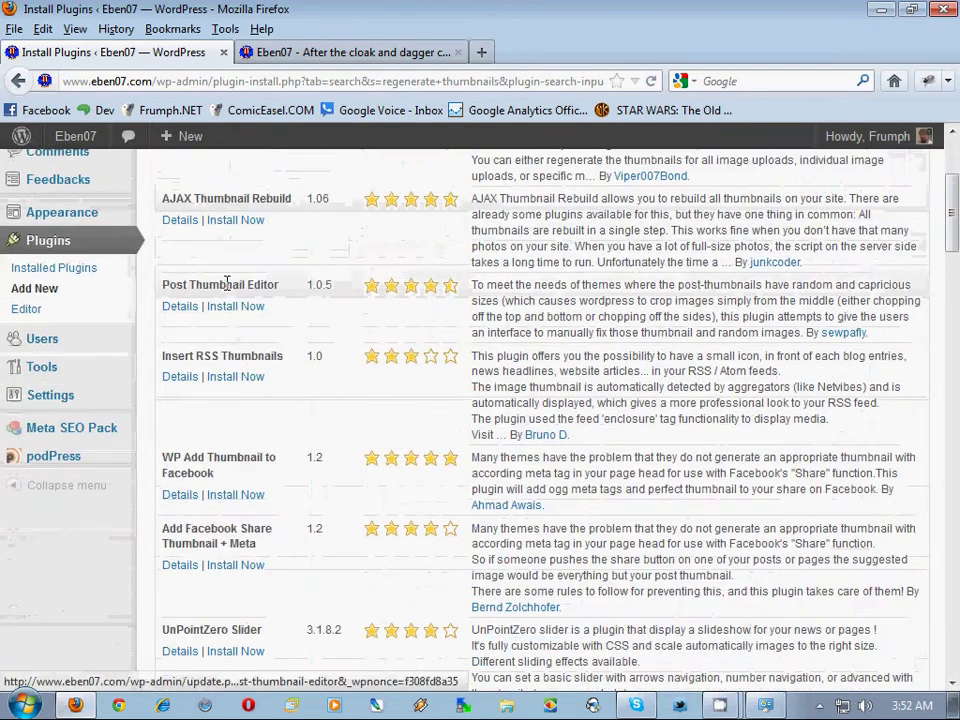
scroll(232, 250, "up", 1)
scroll(234, 250, "up", 1)
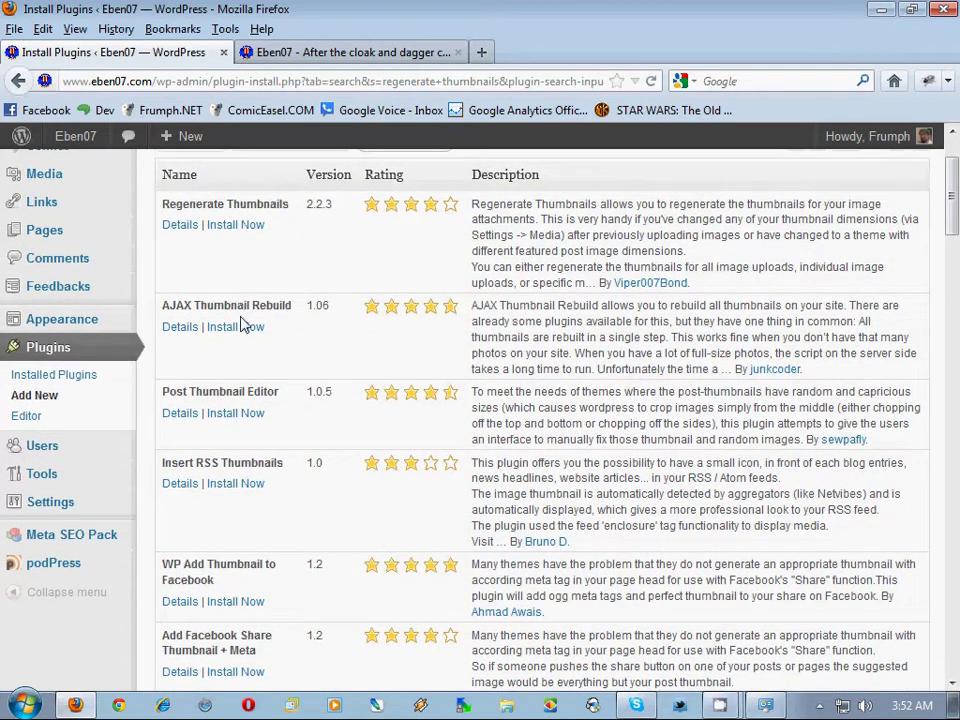
left_click(252, 327)
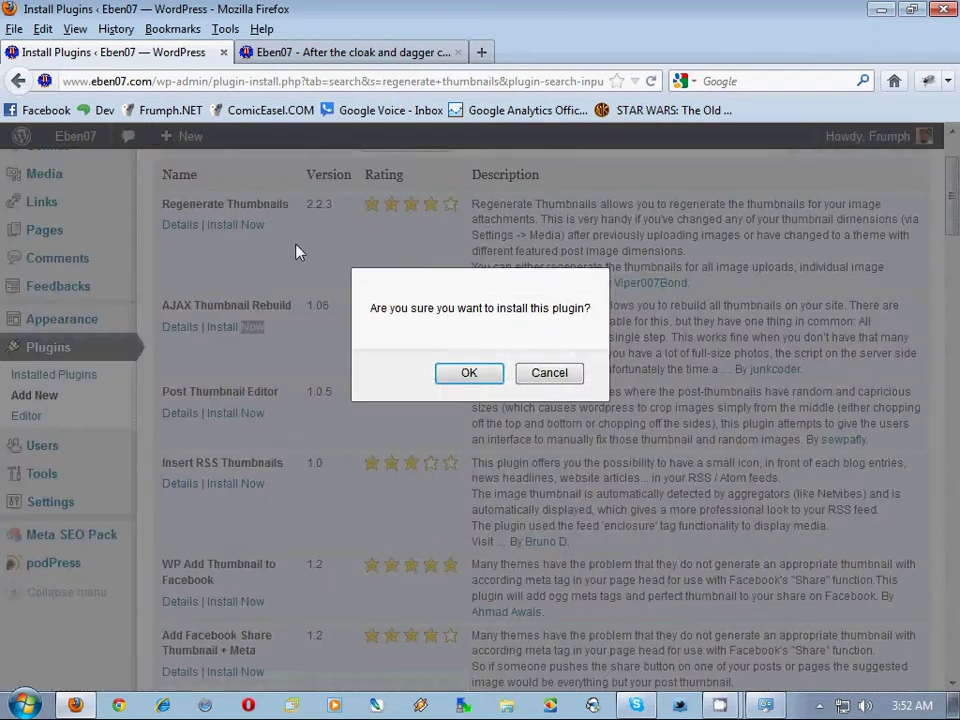
left_click(483, 375)
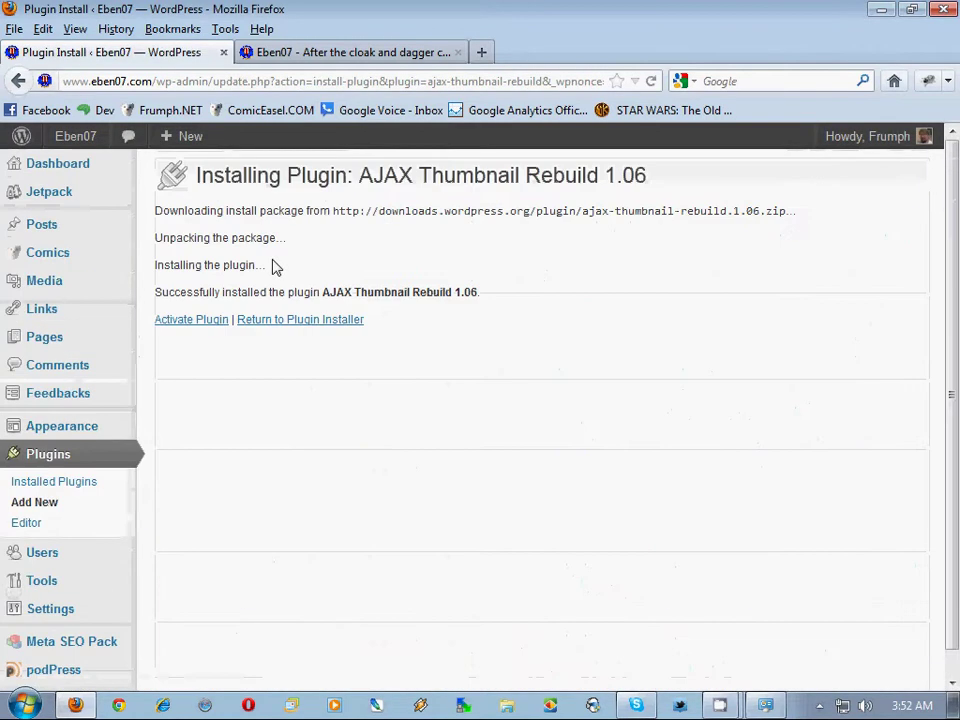
left_click(203, 320)
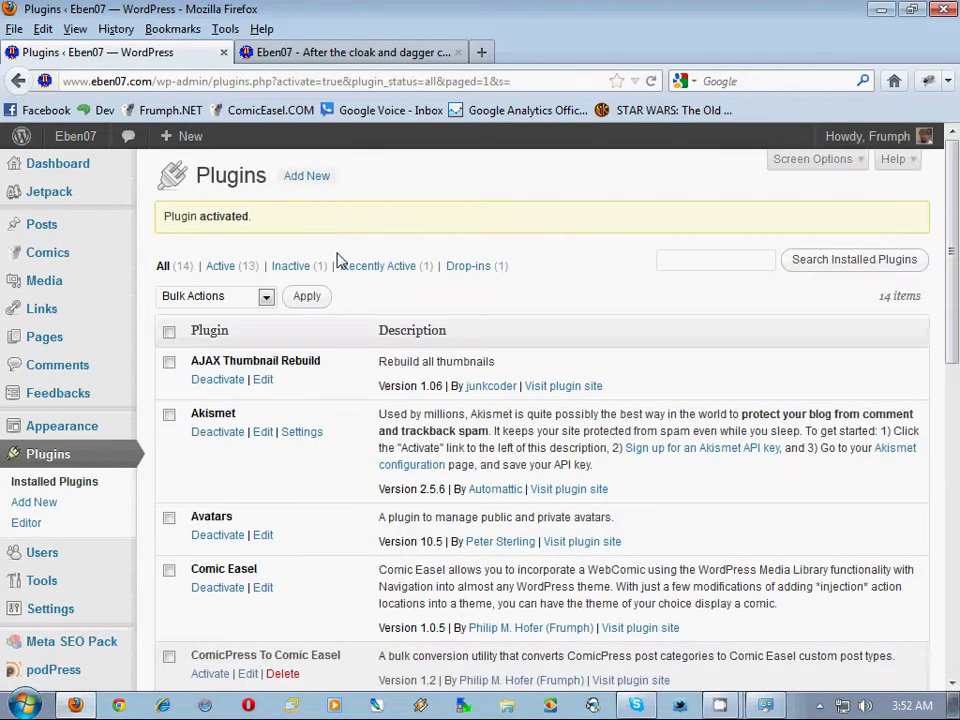
Step: Rebuild thumbnail, medium and large sizes for all 1097 images, not only featured ones
scroll(336, 257, "down", 4)
mouse_move(85, 383)
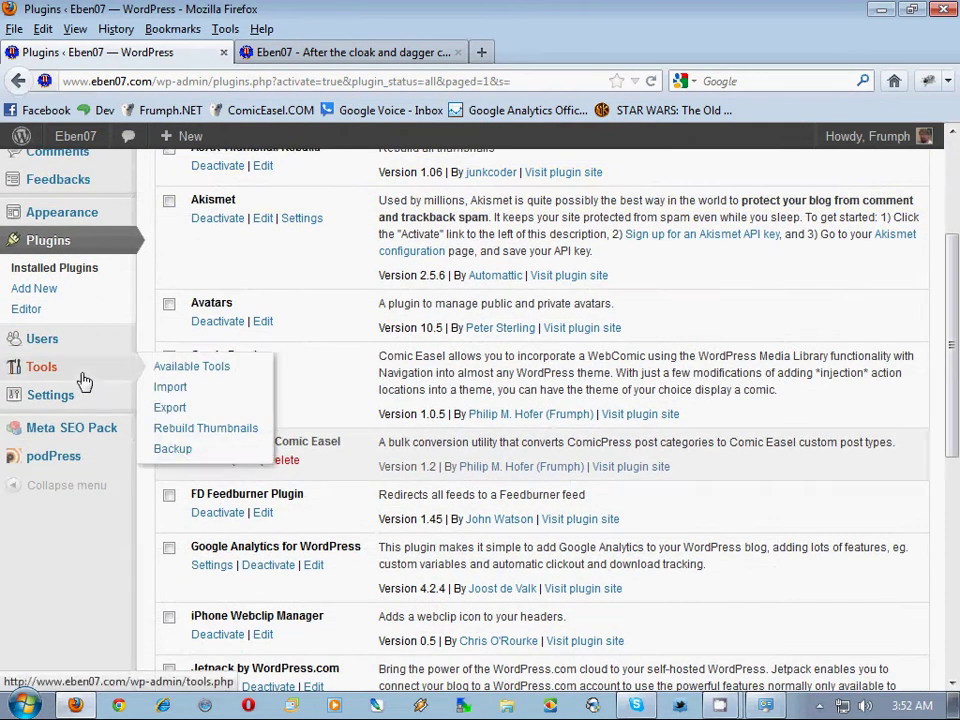
left_click(229, 428)
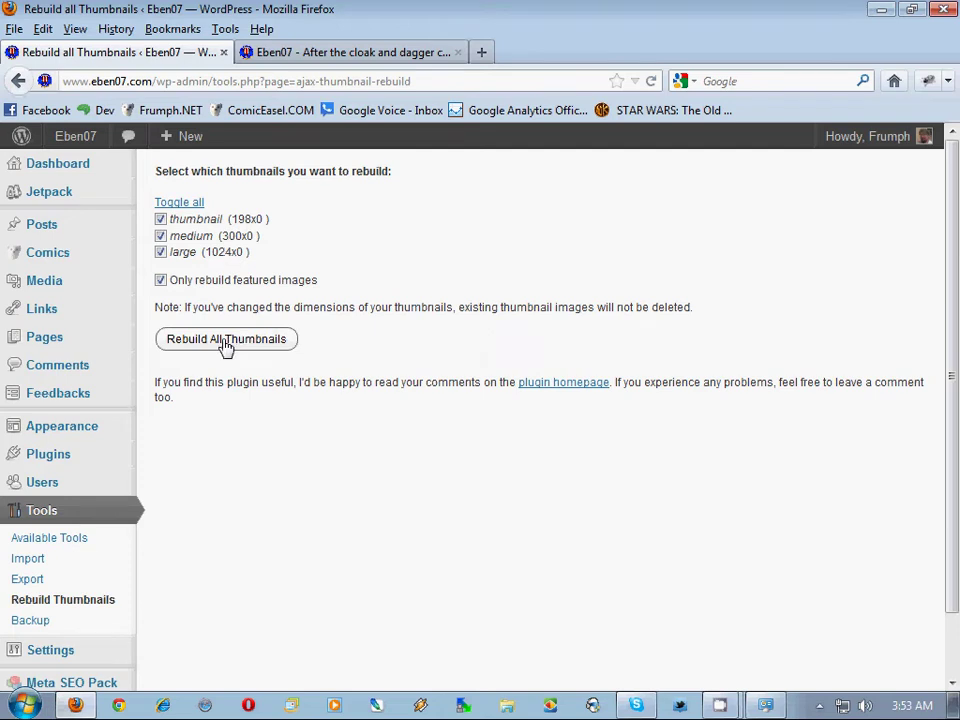
left_click(160, 280)
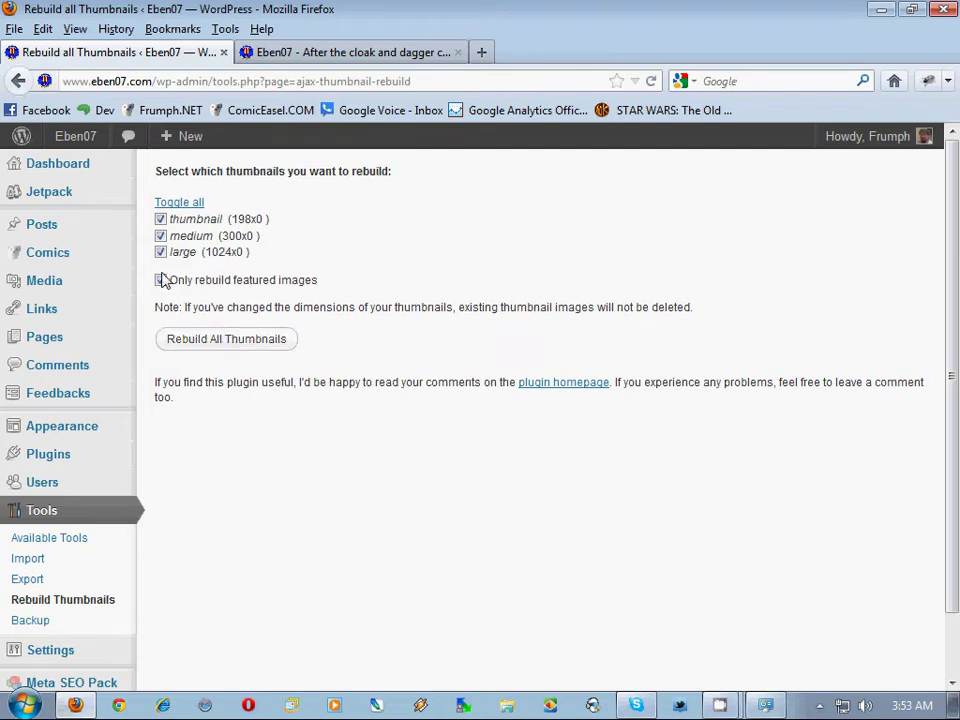
left_click(240, 341)
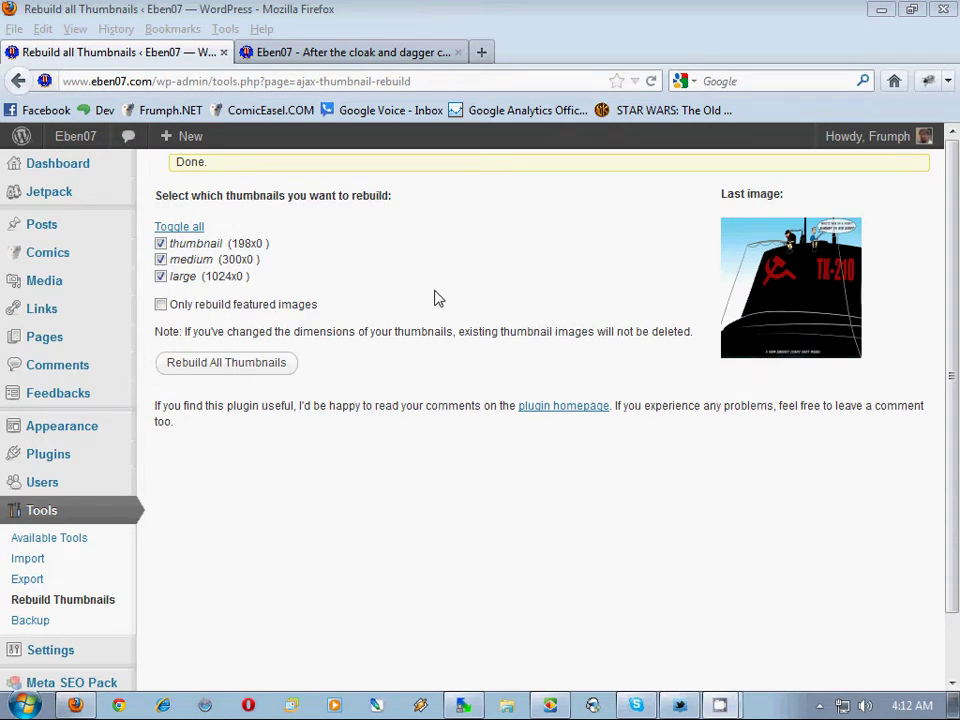
left_click(345, 53)
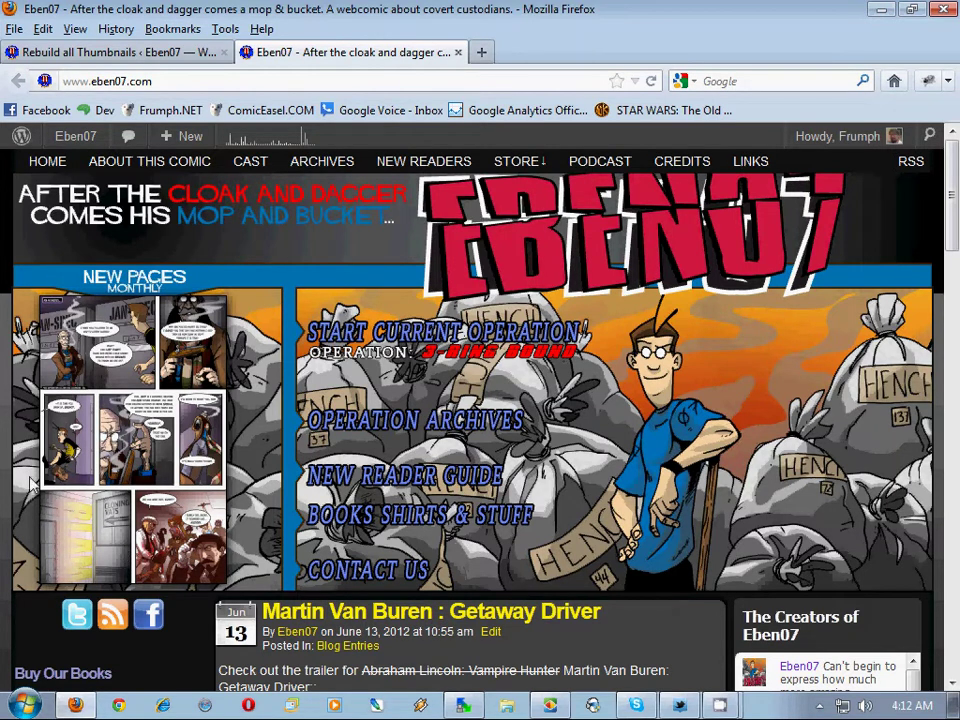
scroll(92, 453, "down", 4)
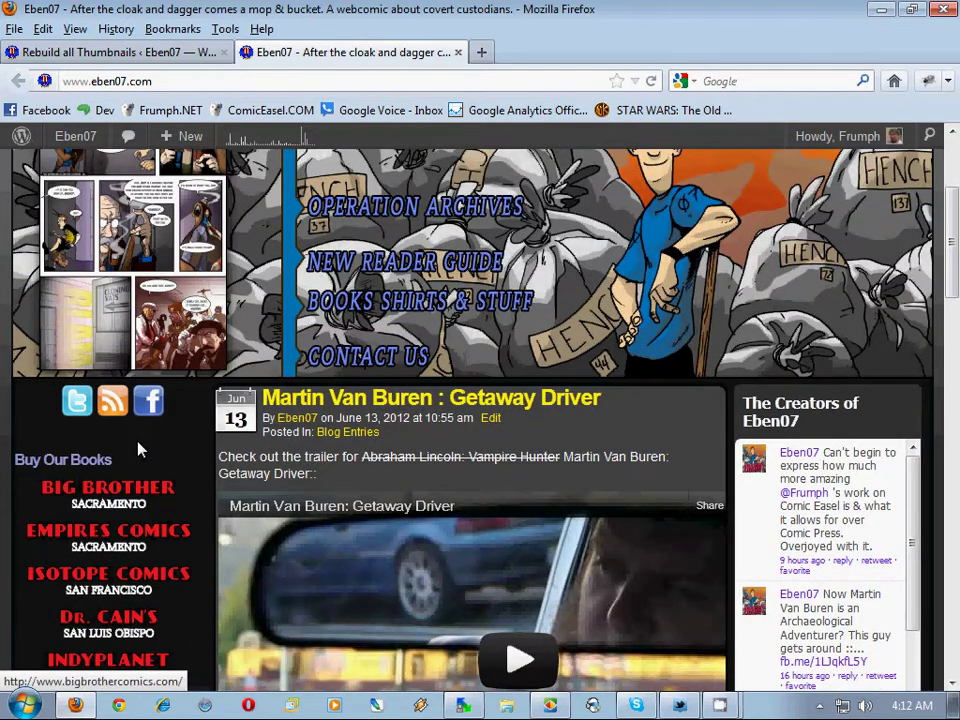
scroll(140, 450, "up", 4)
scroll(140, 450, "down", 4)
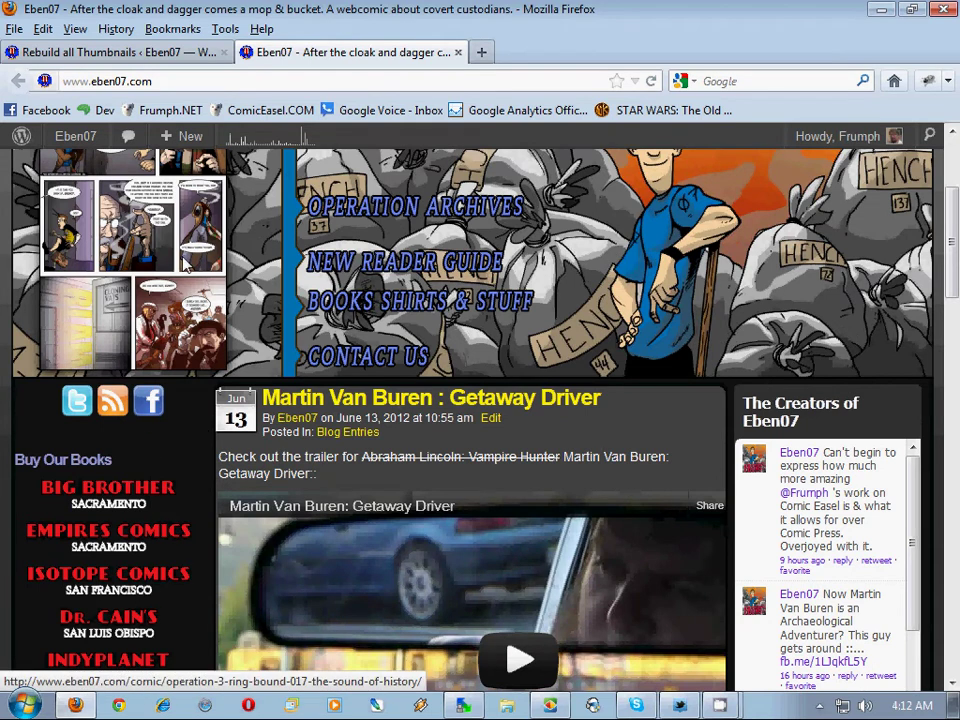
scroll(185, 488, "up", 4)
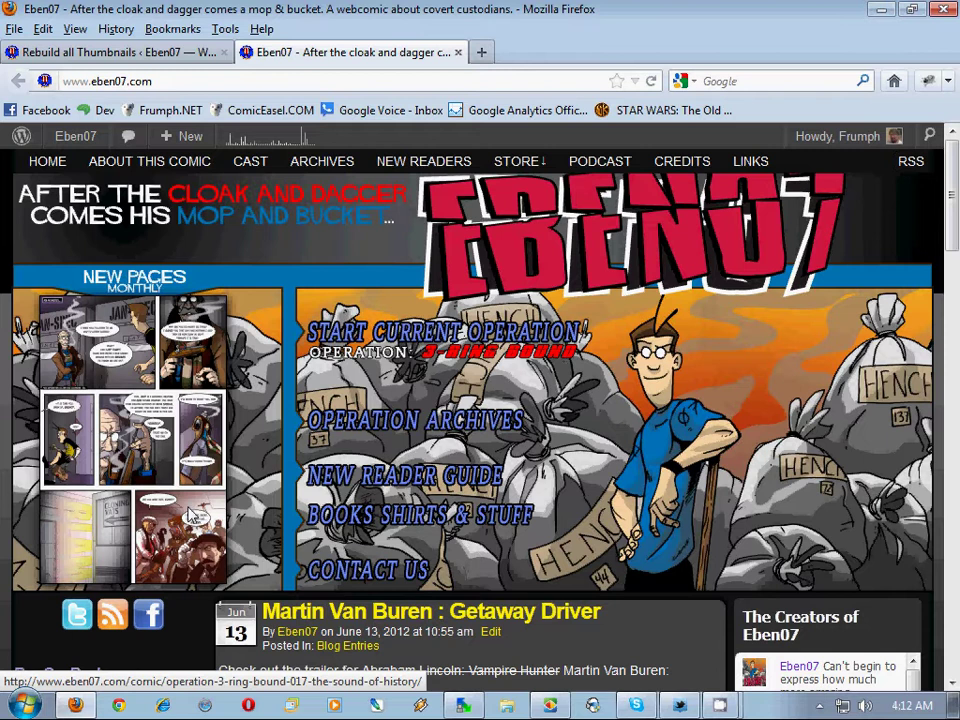
left_click(183, 55)
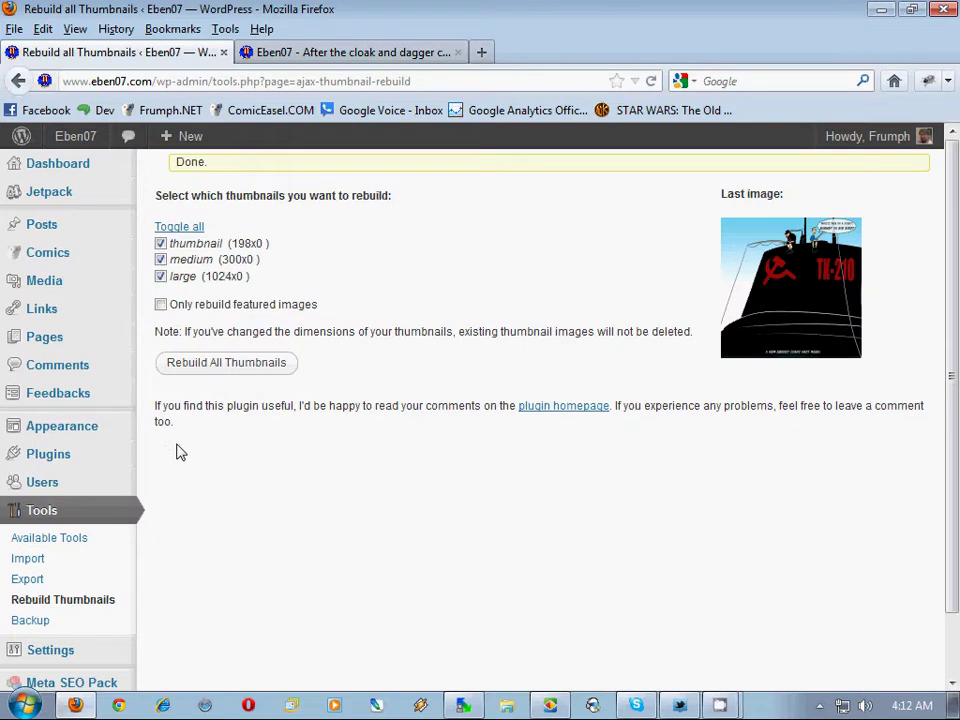
left_click(275, 52)
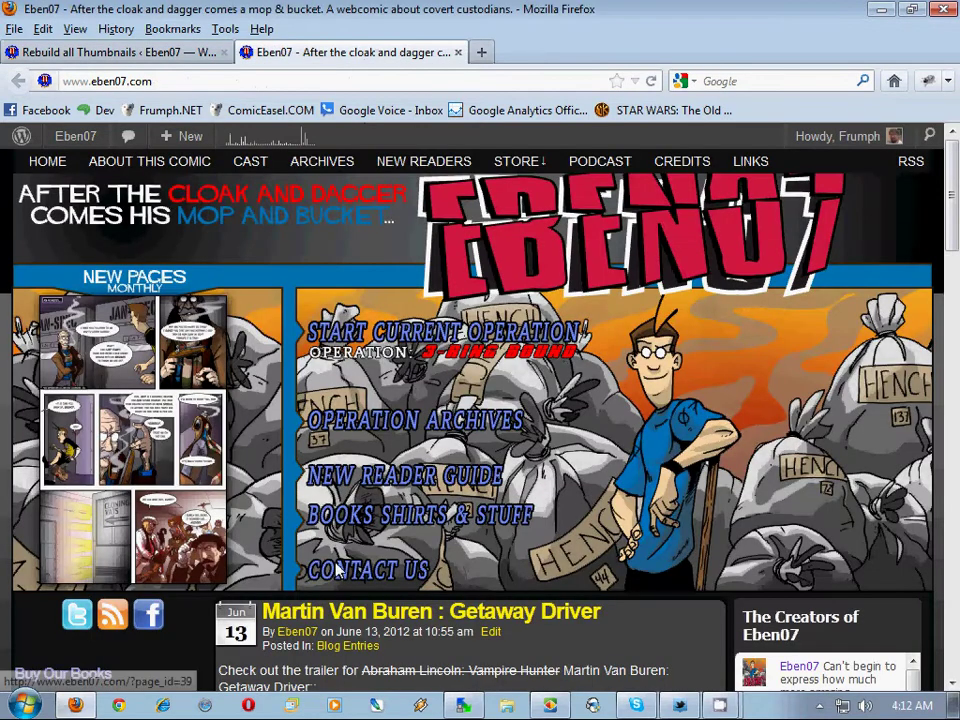
scroll(370, 340, "down", 5)
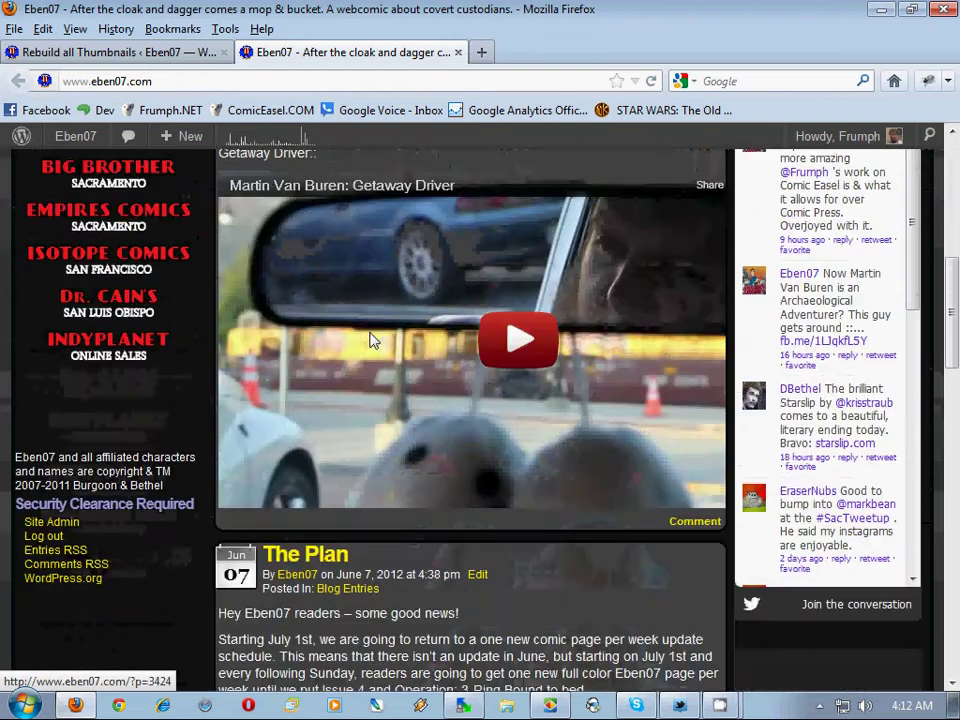
scroll(370, 340, "up", 5)
Step: Go to Comics > Chapters and edit the 'Ben Kurns Presents: The I.C.A.' chapter
left_click(160, 53)
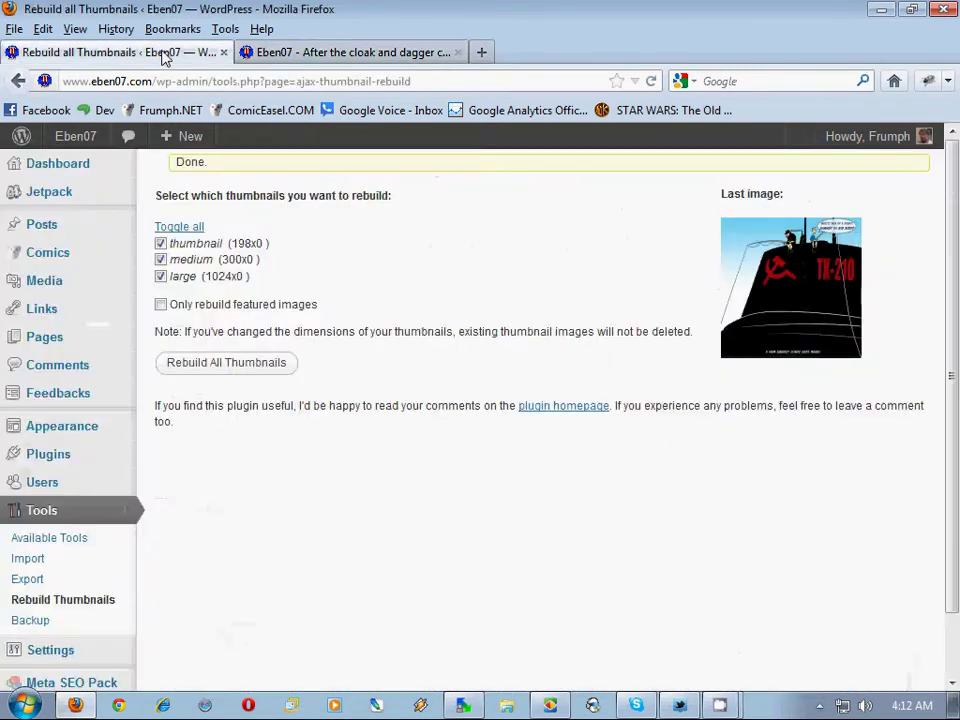
mouse_move(79, 218)
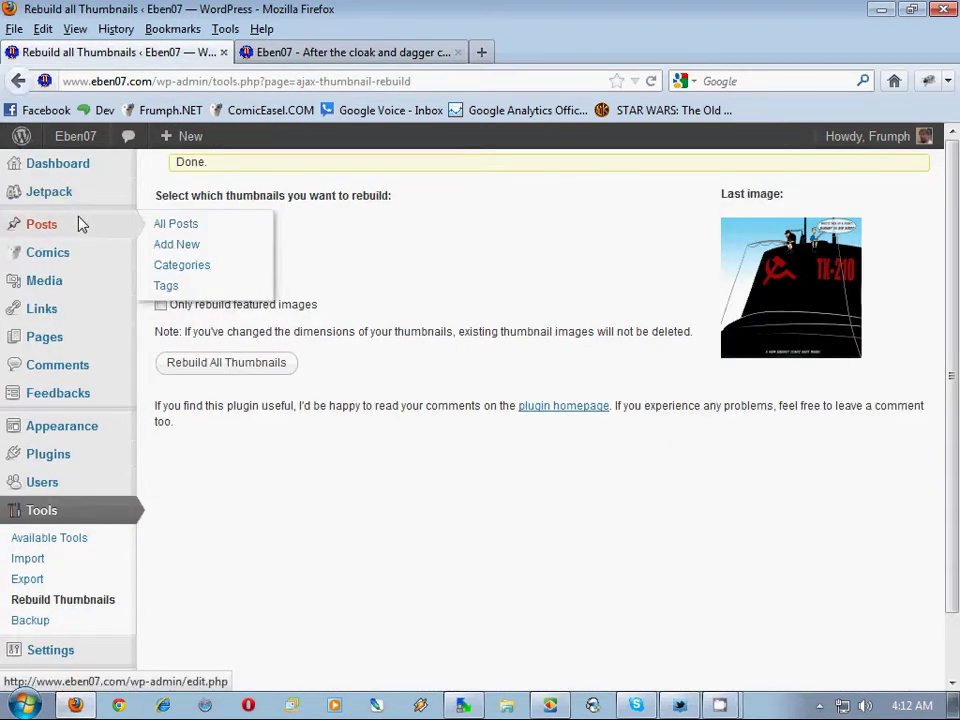
mouse_move(75, 263)
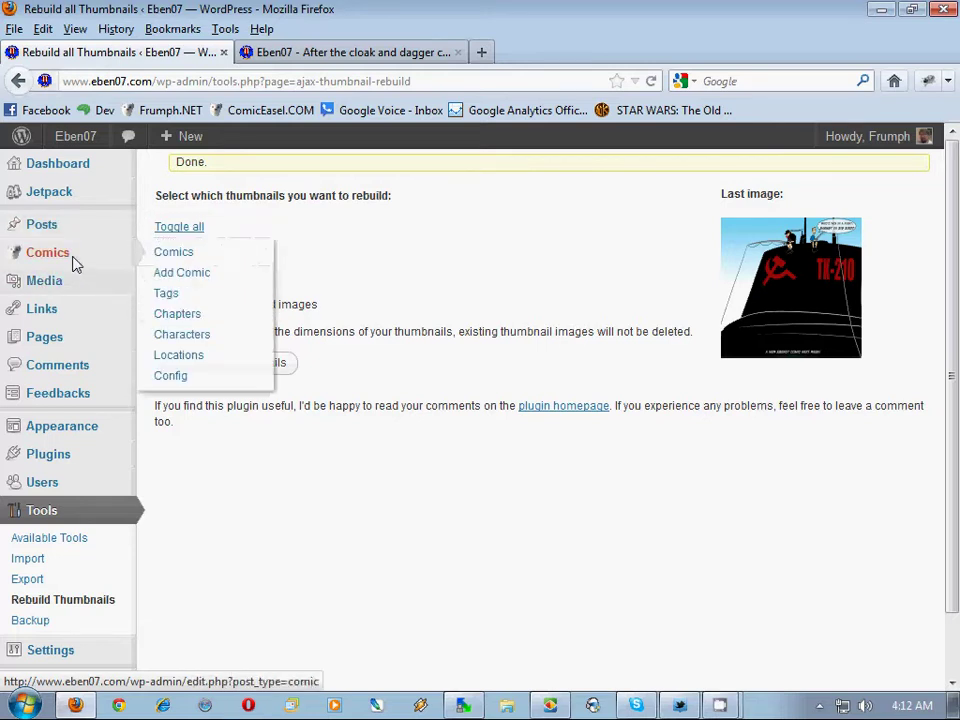
left_click(222, 315)
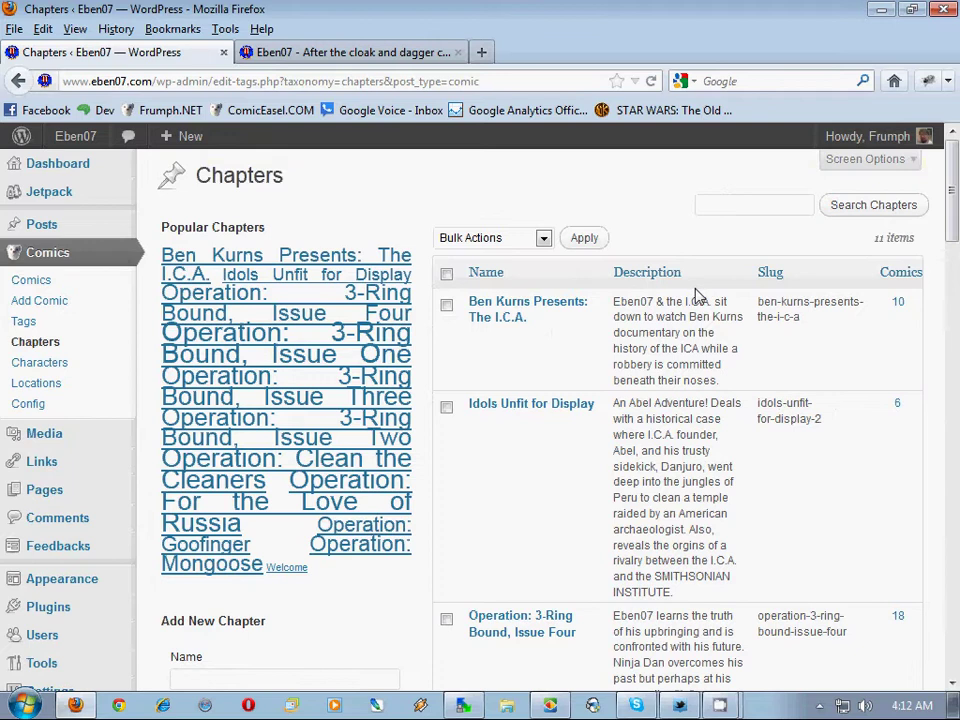
scroll(697, 296, "down", 8)
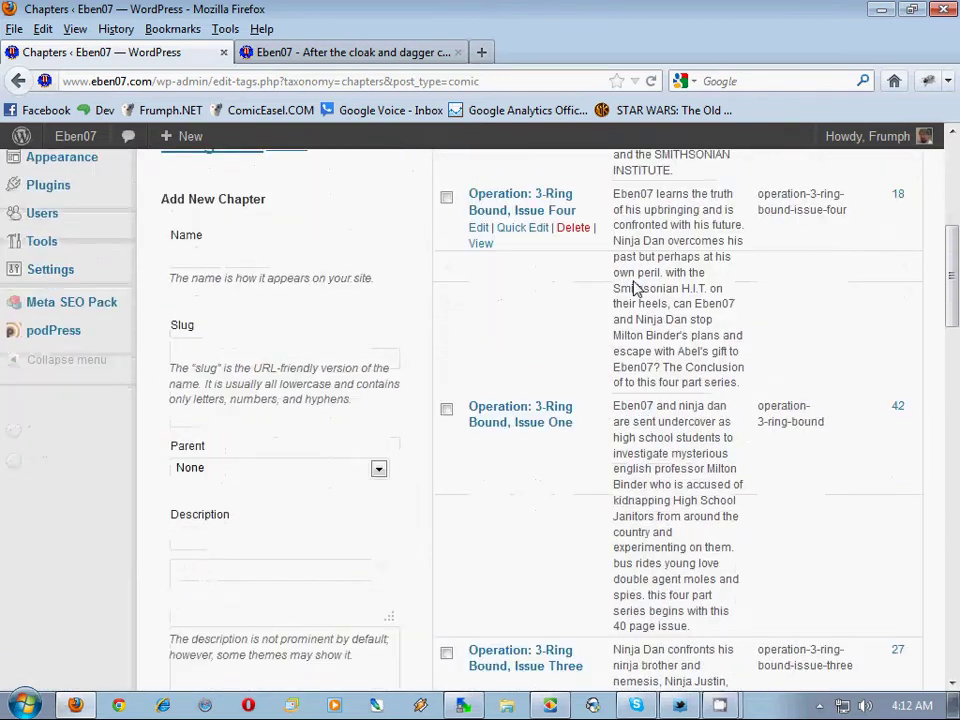
scroll(632, 288, "down", 20)
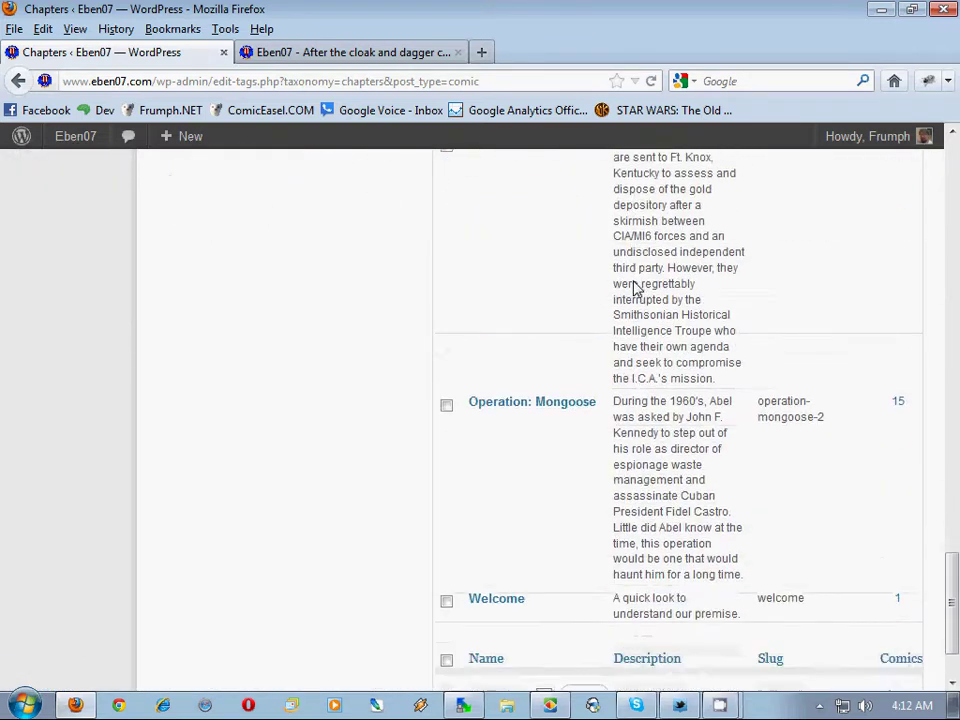
scroll(636, 289, "down", 2)
scroll(641, 305, "up", 7)
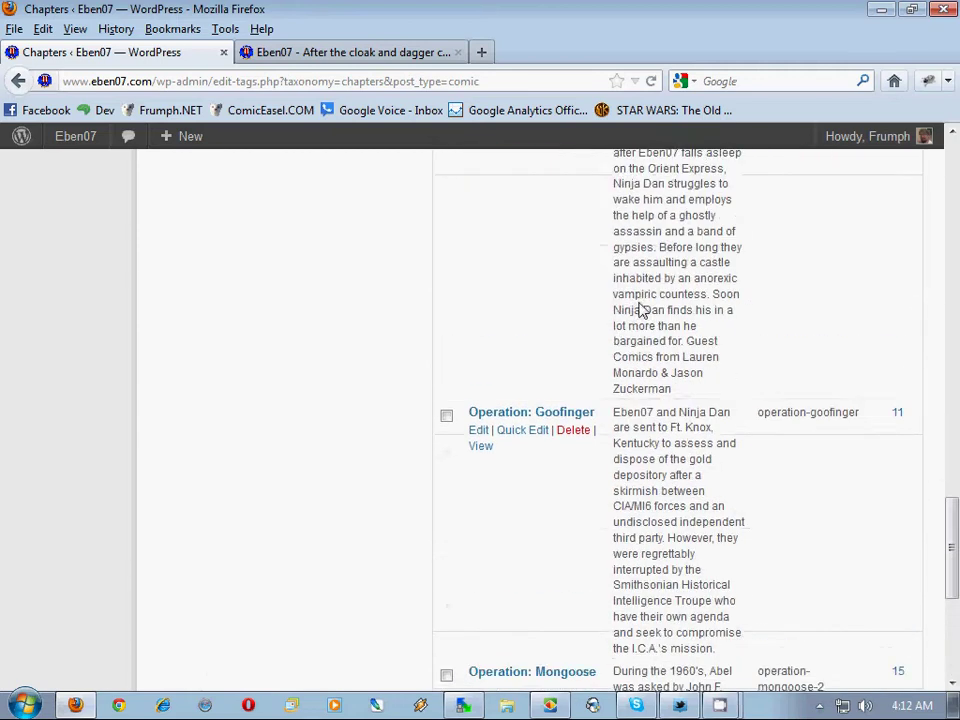
scroll(641, 311, "up", 20)
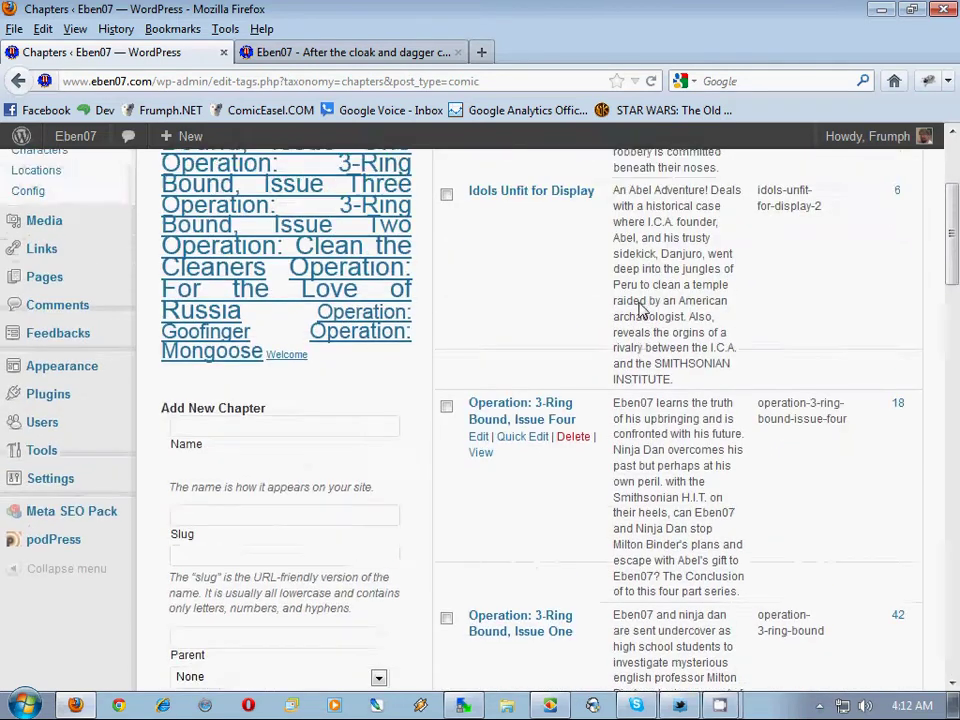
scroll(640, 310, "up", 3)
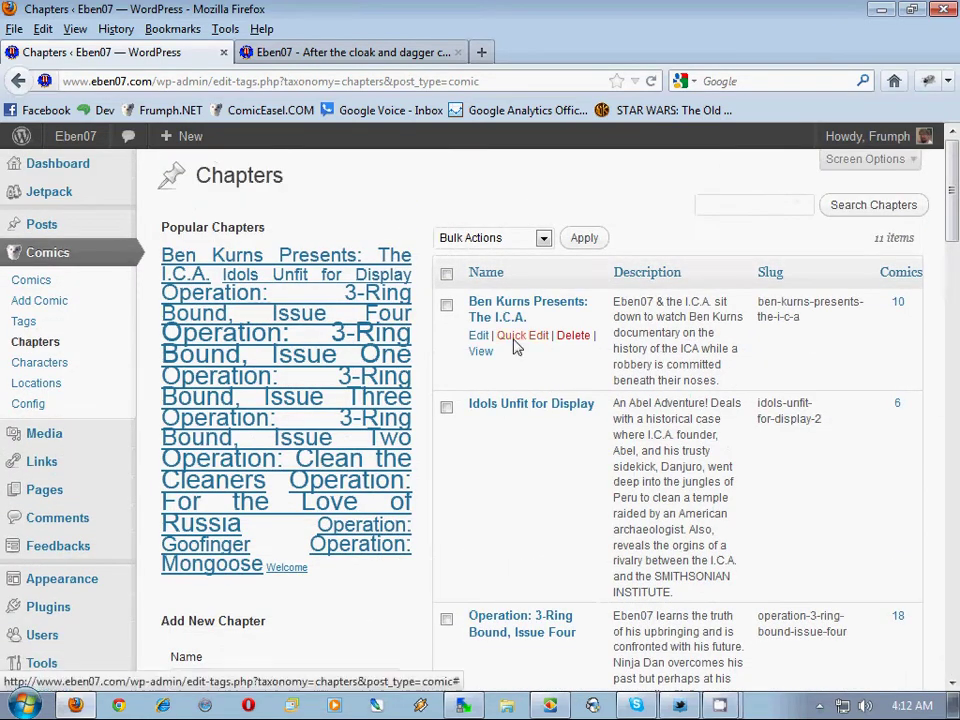
left_click(479, 337)
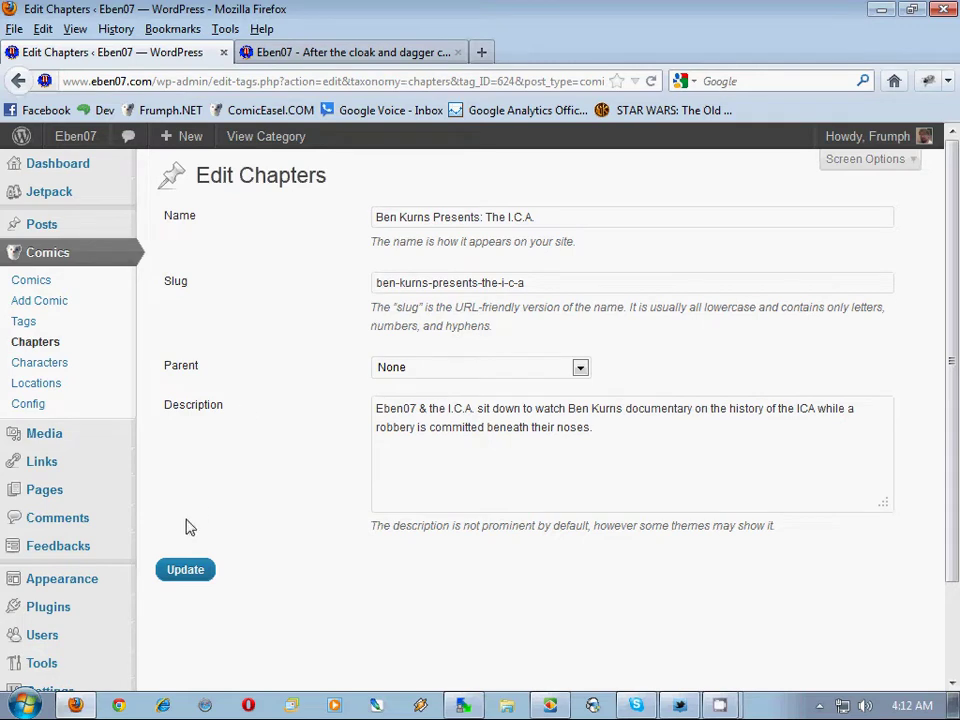
Step: Review the 29 comic characters with their slugs and counts, then switch to the live Eben07 site
left_click(33, 364)
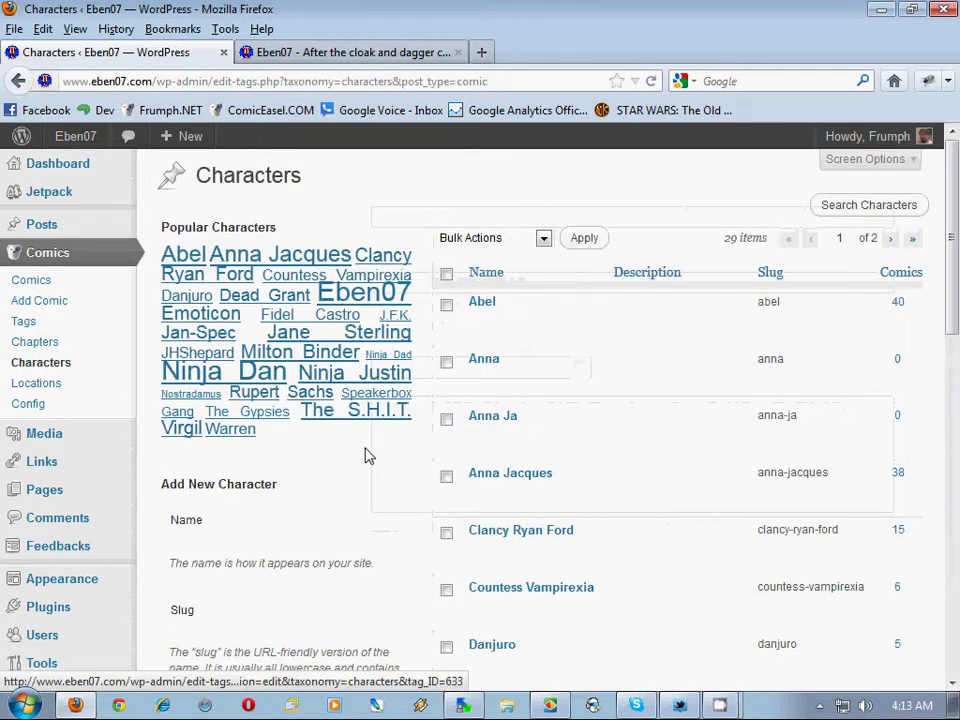
scroll(364, 454, "down", 5)
scroll(368, 455, "down", 10)
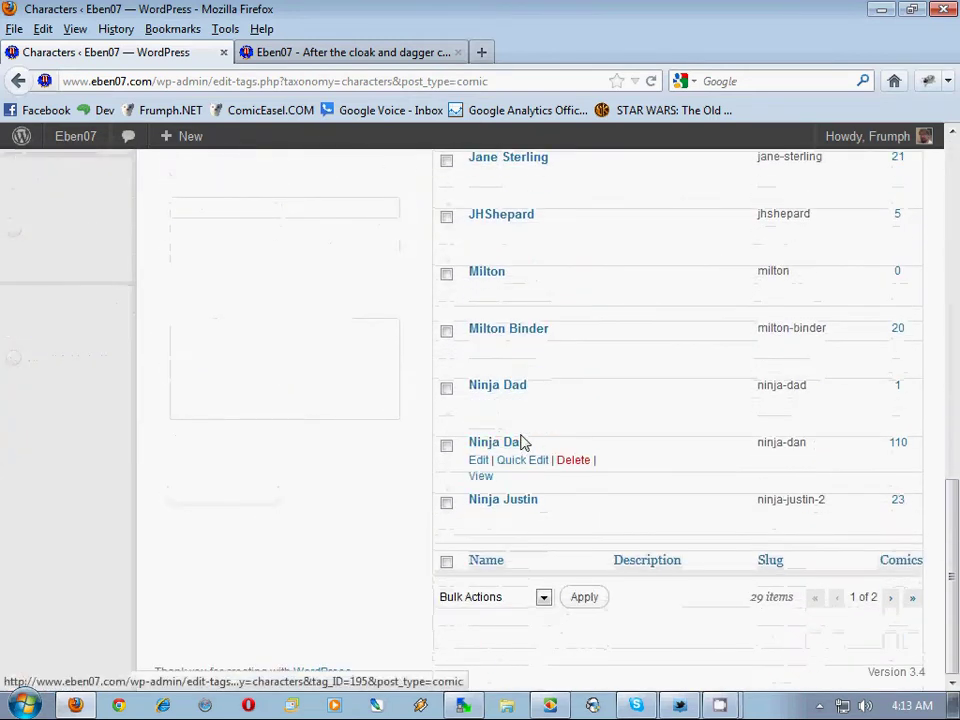
scroll(672, 505, "up", 15)
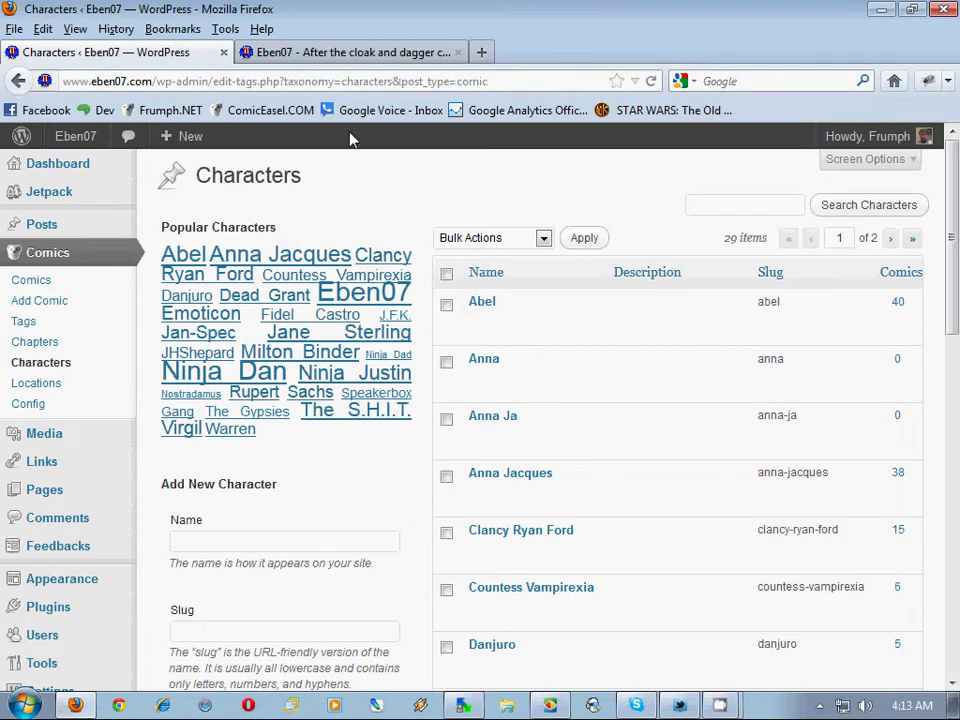
left_click(265, 52)
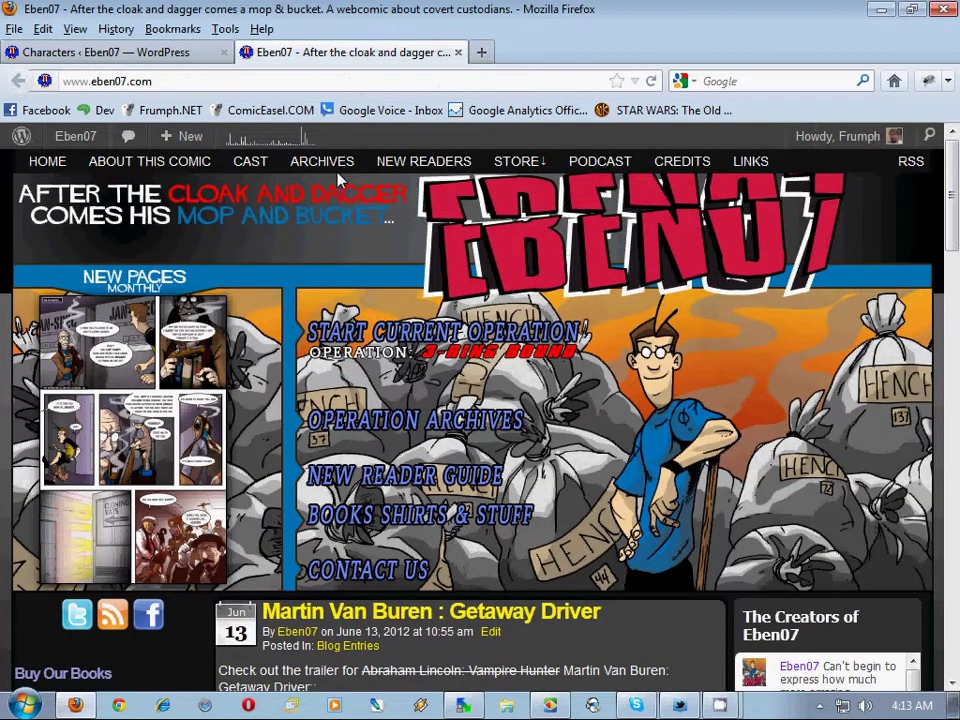
Step: Append /archives/ to the site URL to load the Operation Archives page
left_click(167, 81)
left_click(228, 84)
type("/archives/")
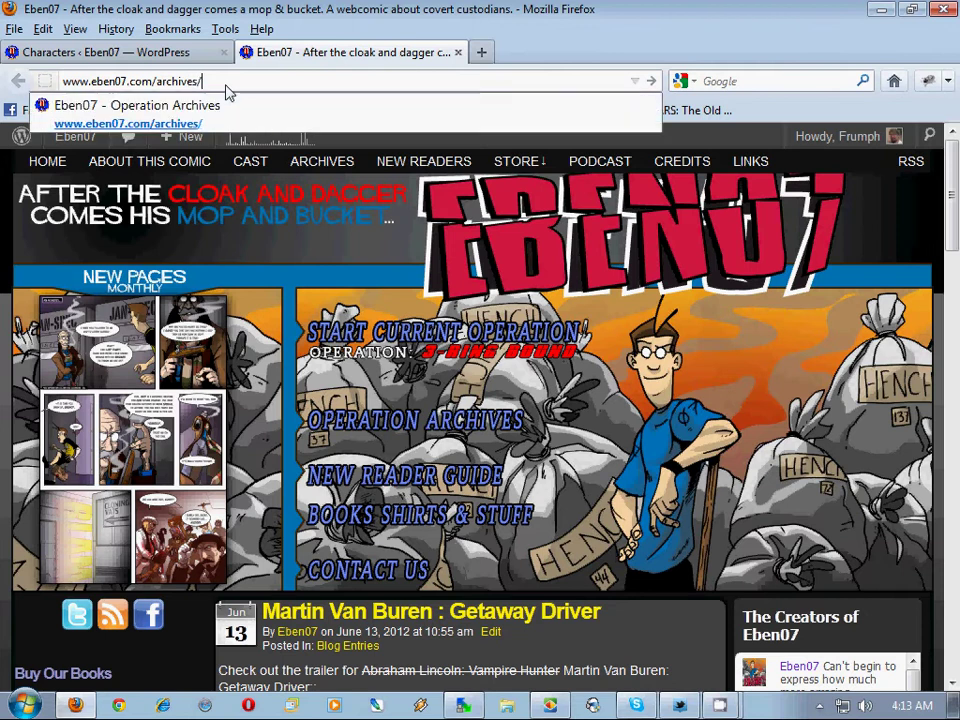
key("Return")
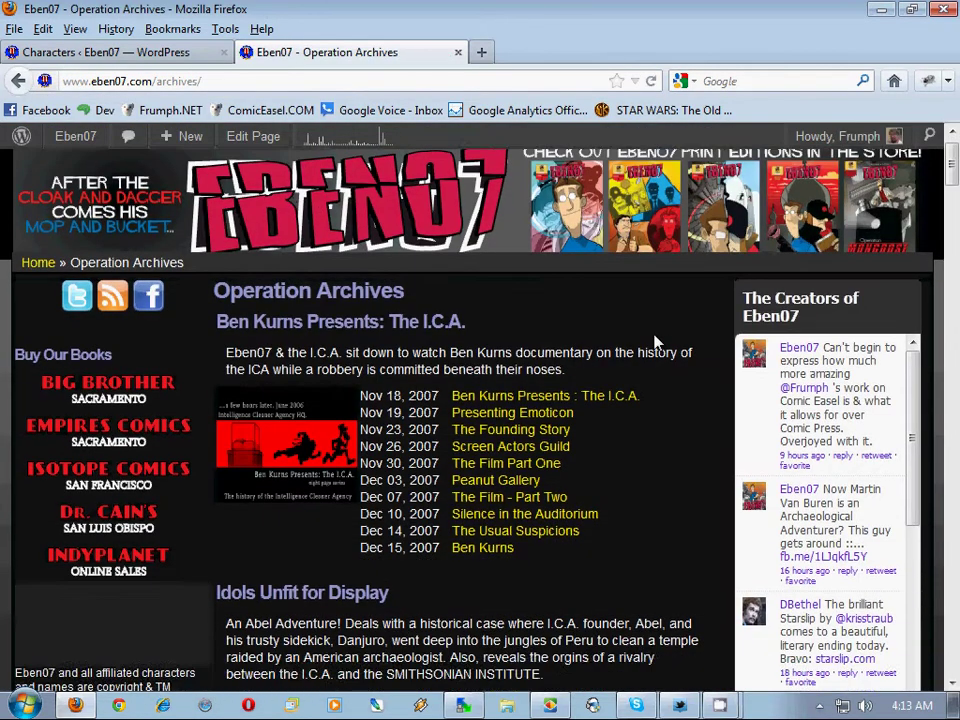
scroll(655, 343, "down", 20)
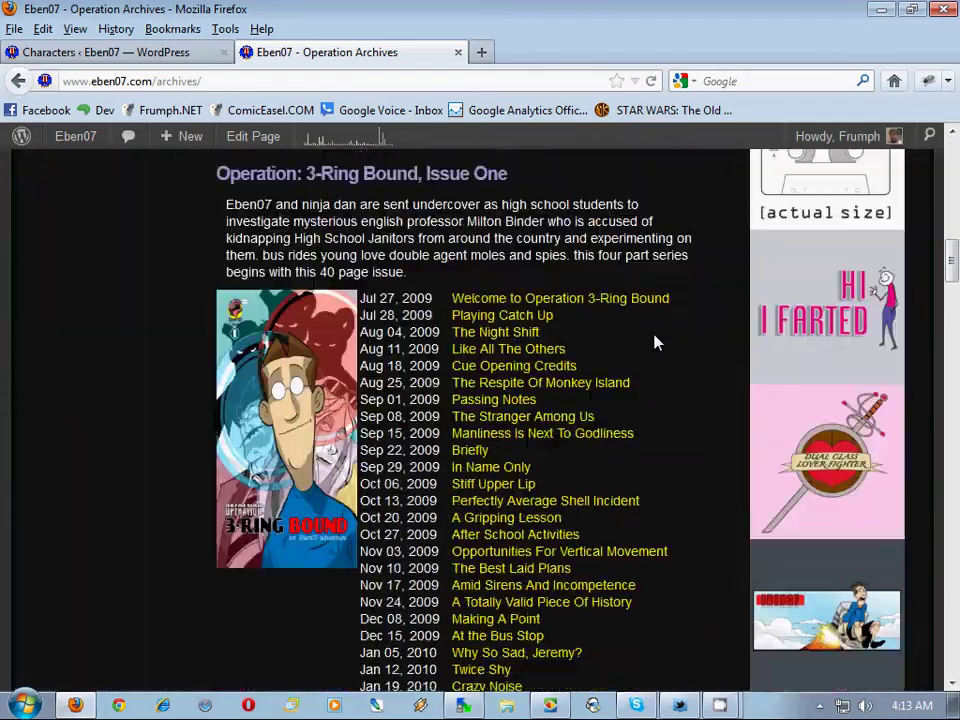
scroll(655, 343, "up", 8)
scroll(655, 343, "up", 15)
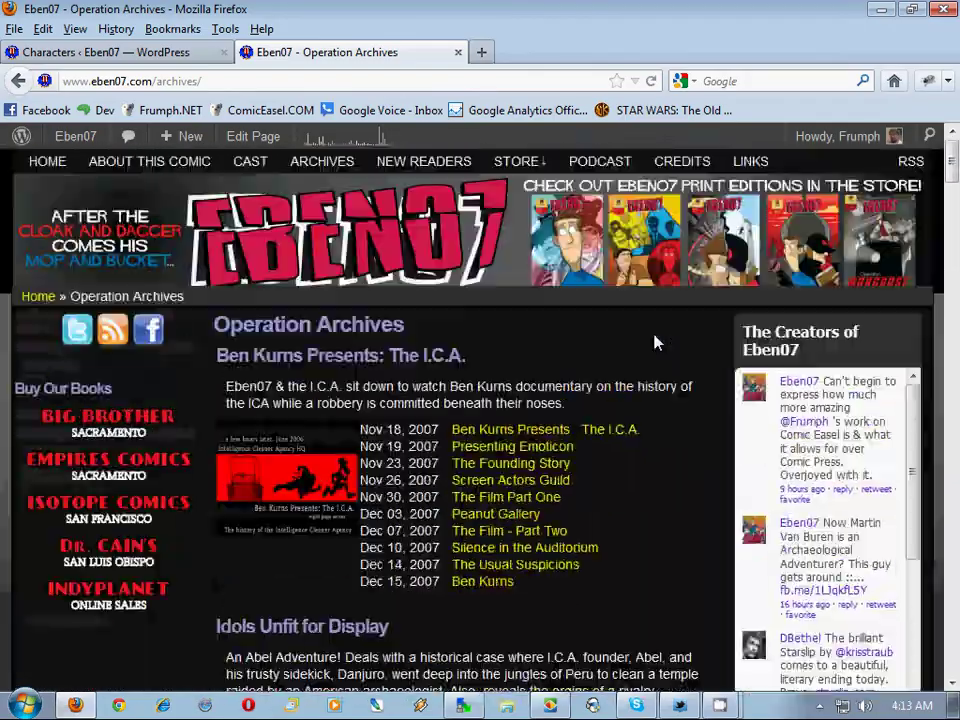
scroll(655, 343, "down", 2)
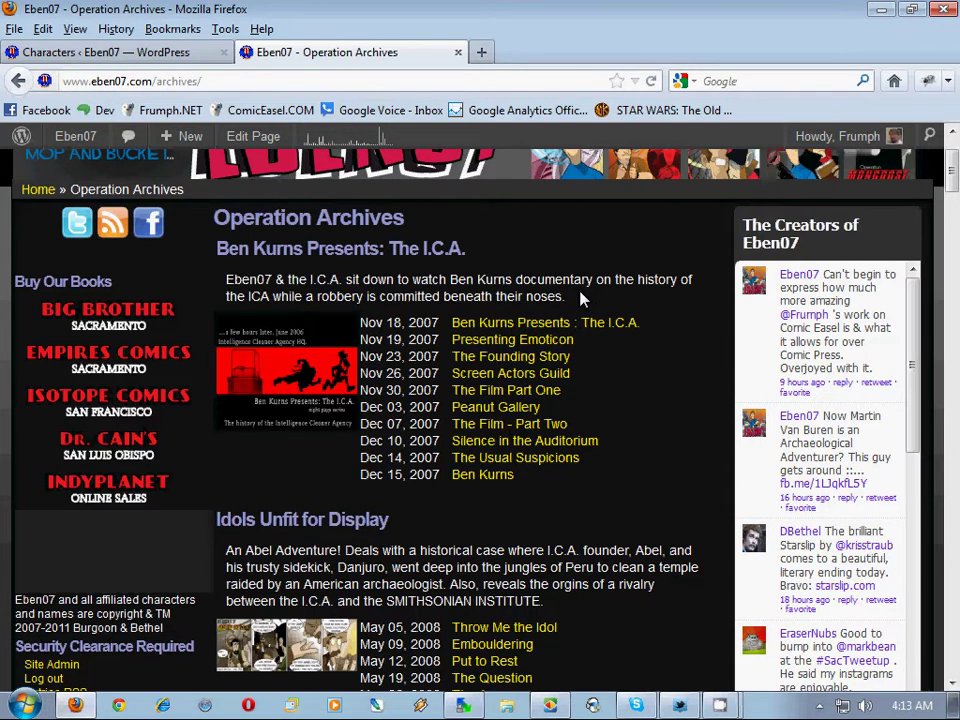
scroll(590, 300, "down", 7)
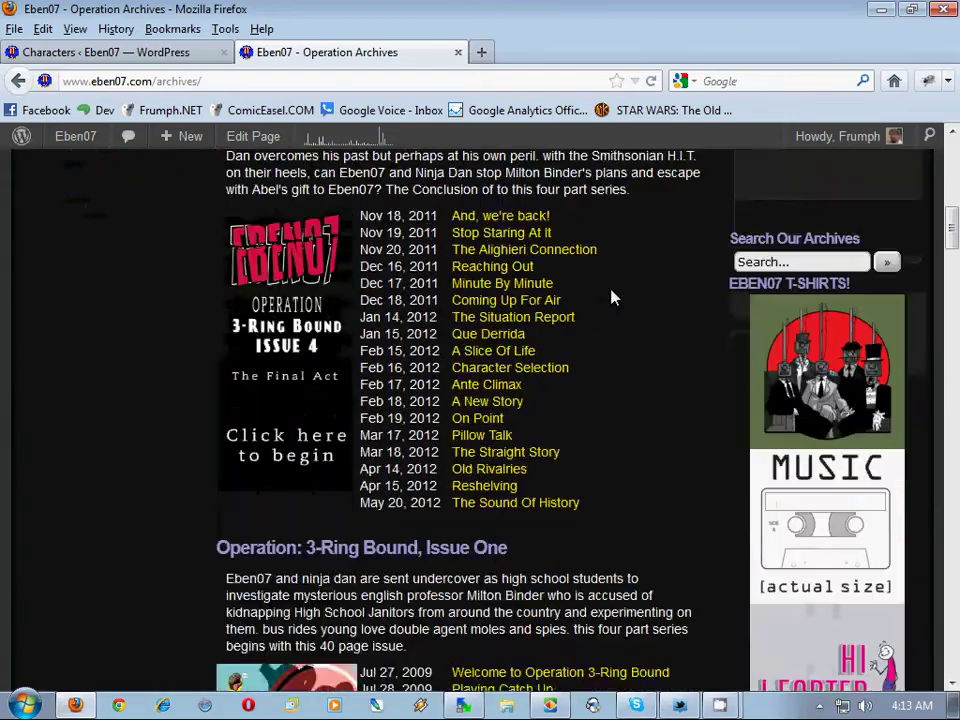
scroll(620, 310, "down", 12)
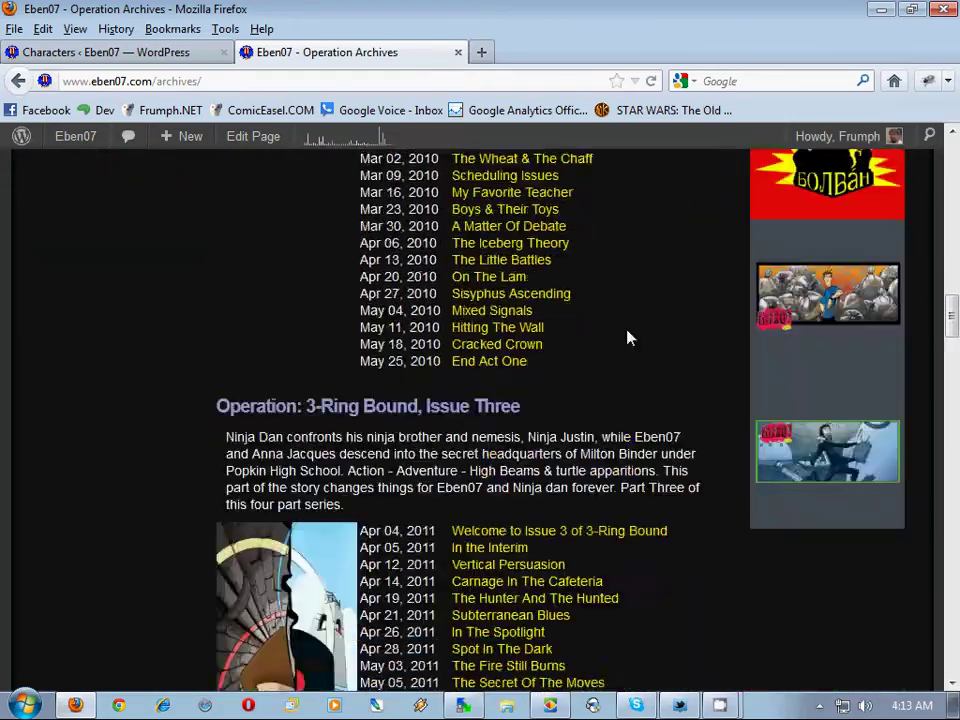
scroll(628, 338, "down", 4)
scroll(628, 338, "up", 1)
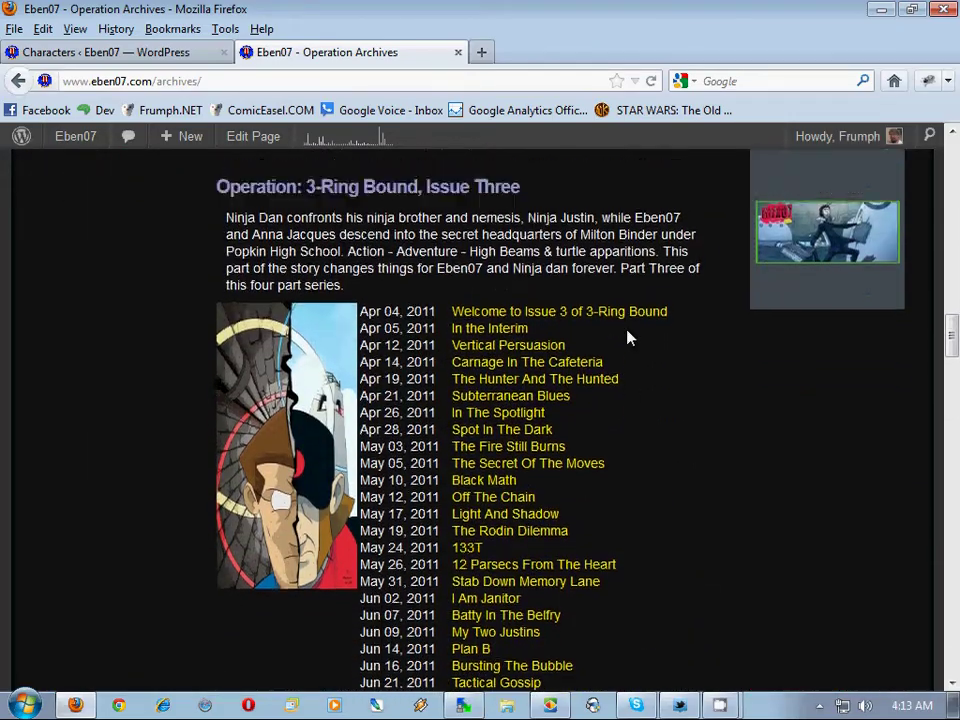
scroll(628, 338, "up", 3)
scroll(628, 338, "down", 11)
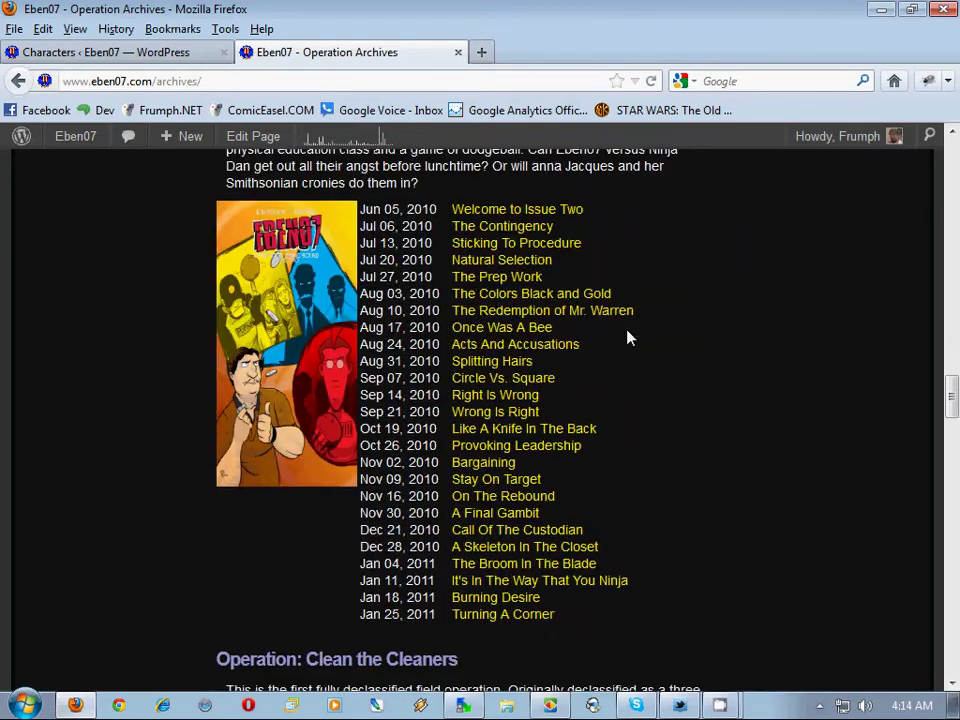
scroll(628, 338, "up", 3)
scroll(628, 338, "down", 6)
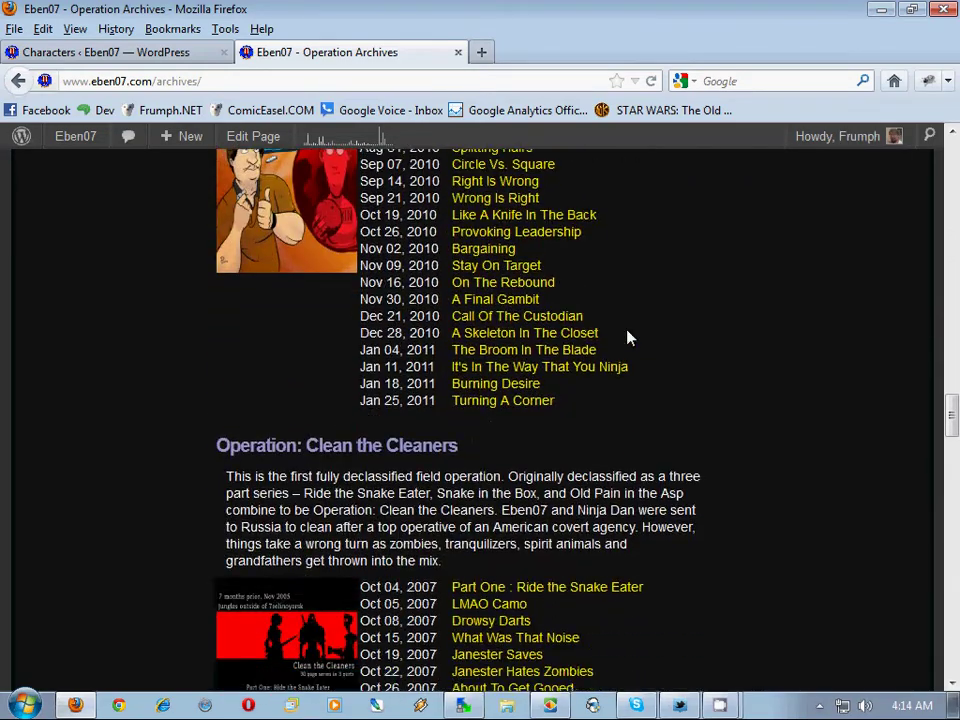
scroll(628, 338, "down", 6)
scroll(628, 334, "up", 3)
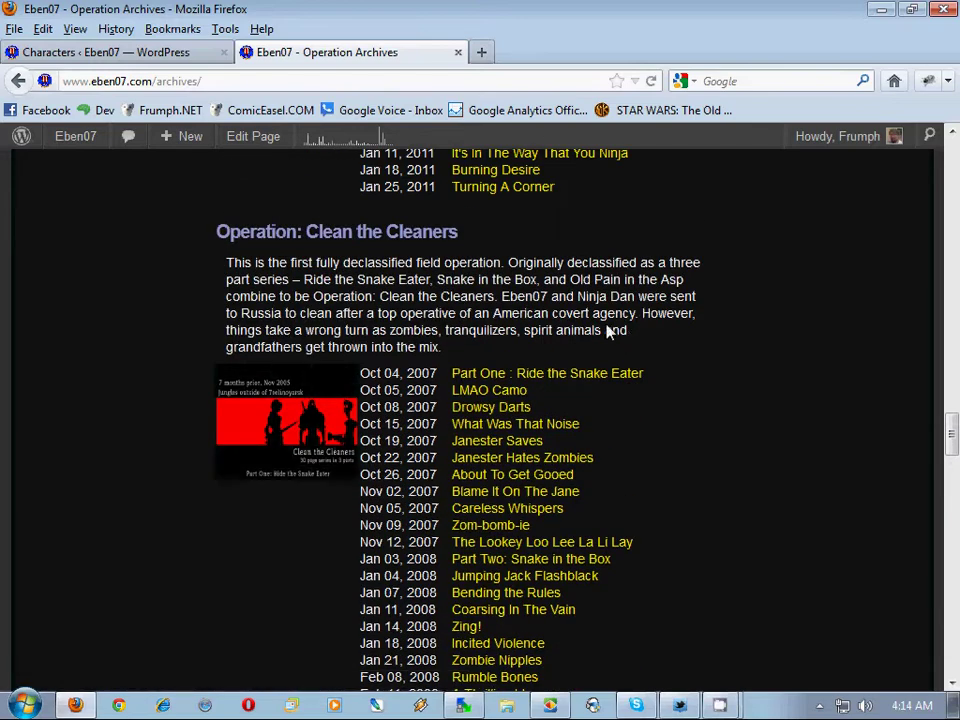
scroll(540, 412, "down", 14)
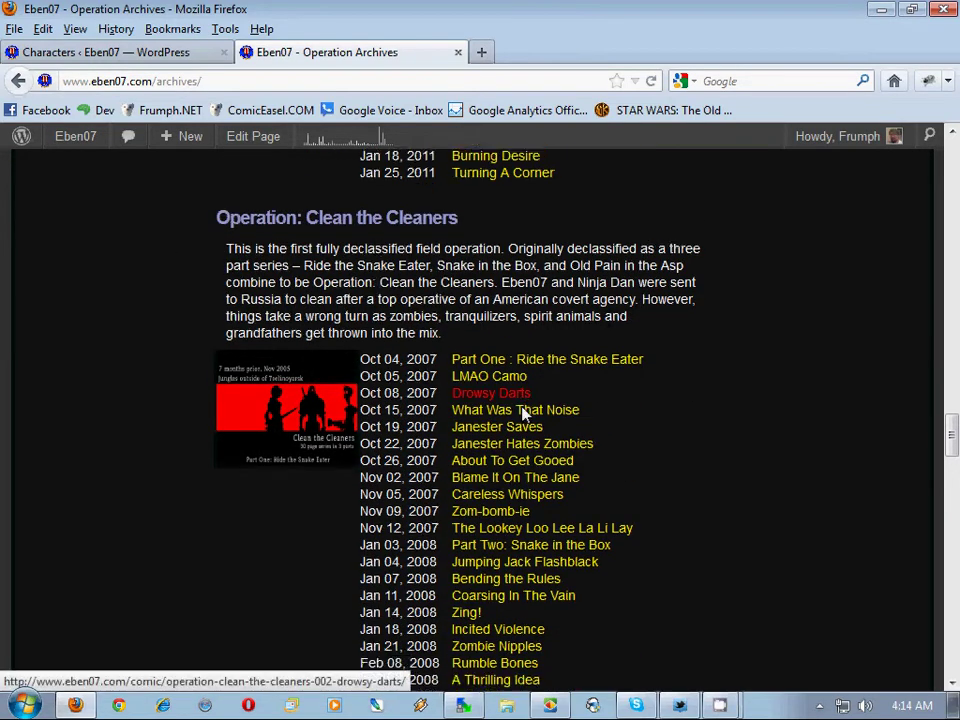
scroll(540, 412, "down", 15)
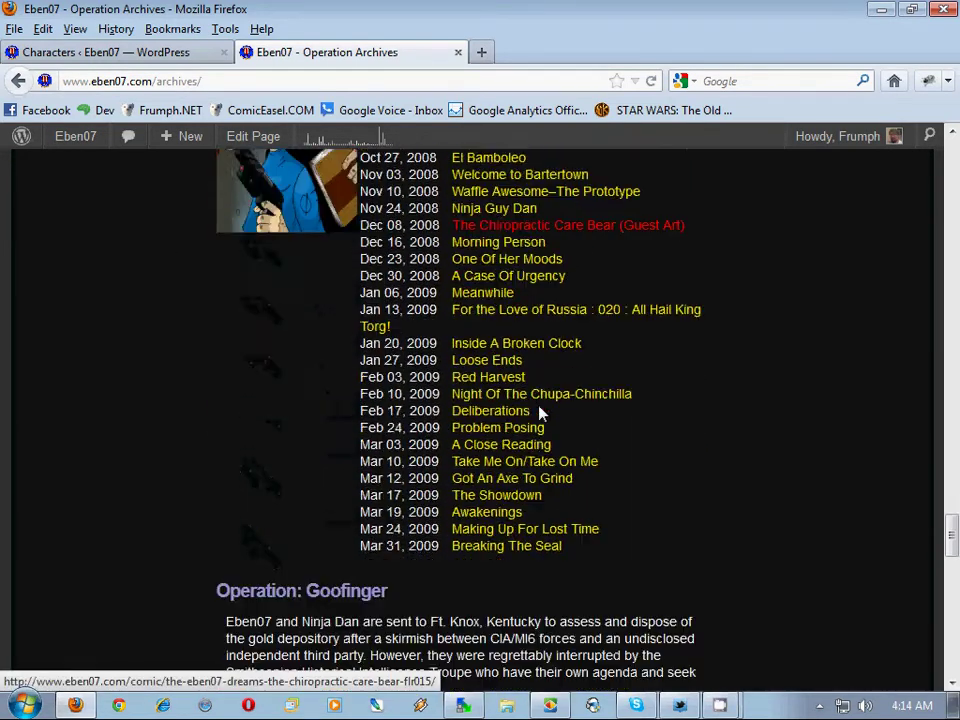
scroll(540, 412, "down", 7)
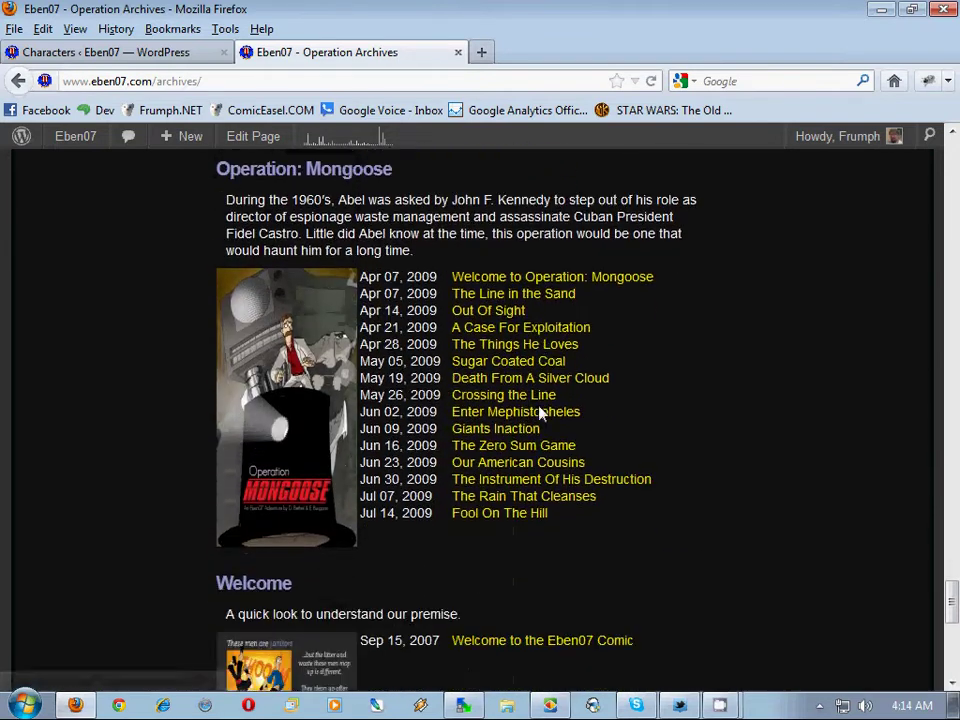
scroll(540, 413, "down", 1)
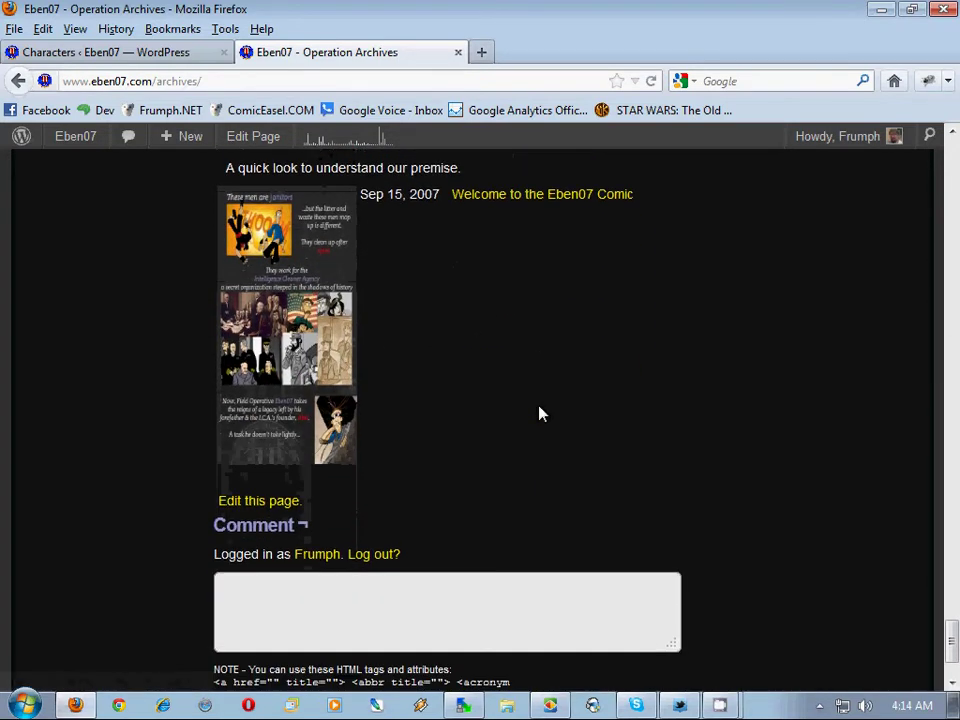
scroll(538, 411, "up", 3)
scroll(400, 412, "up", 2)
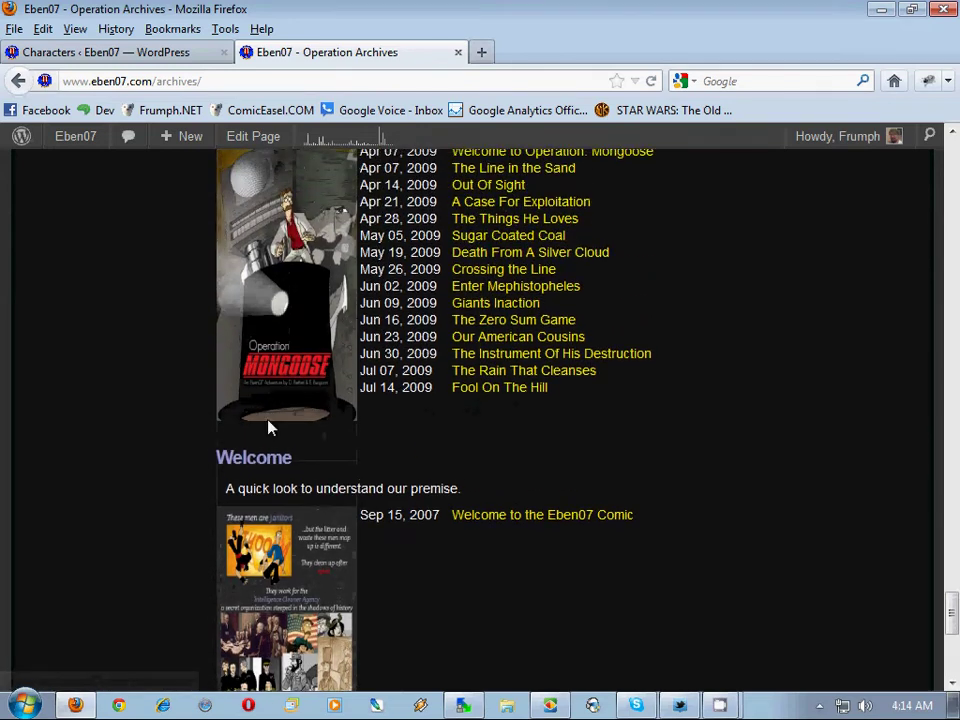
scroll(574, 491, "up", 3)
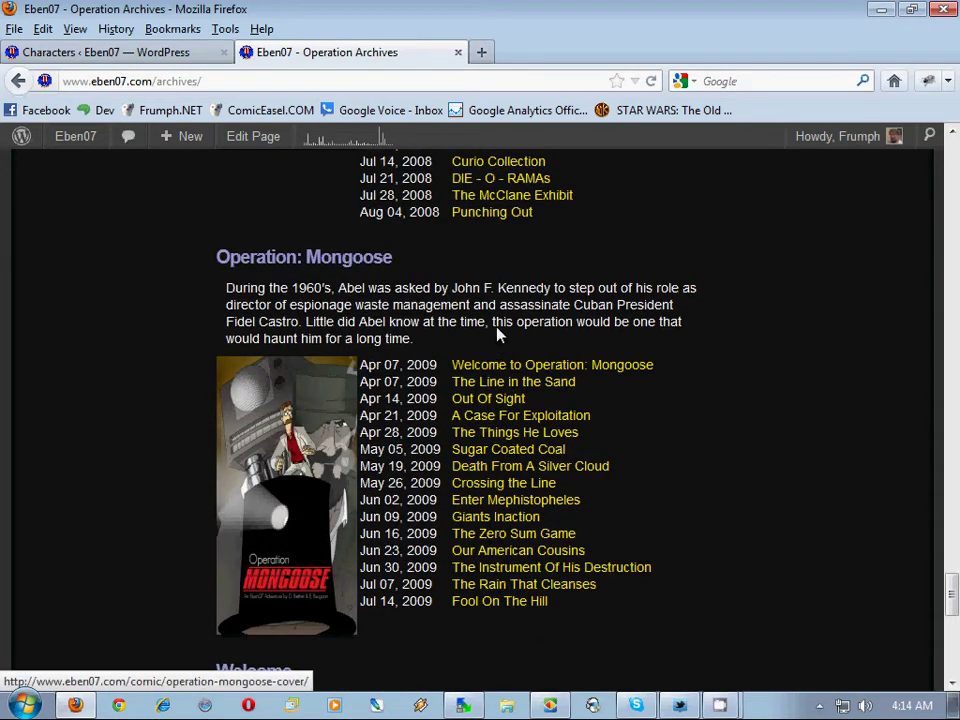
scroll(673, 437, "up", 12)
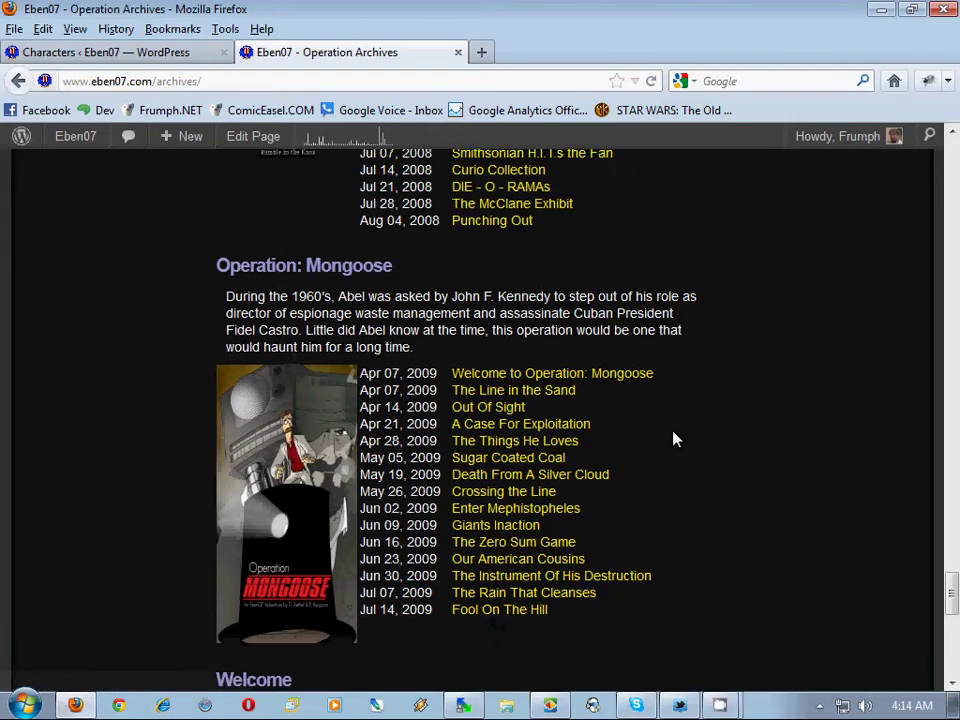
scroll(673, 437, "up", 15)
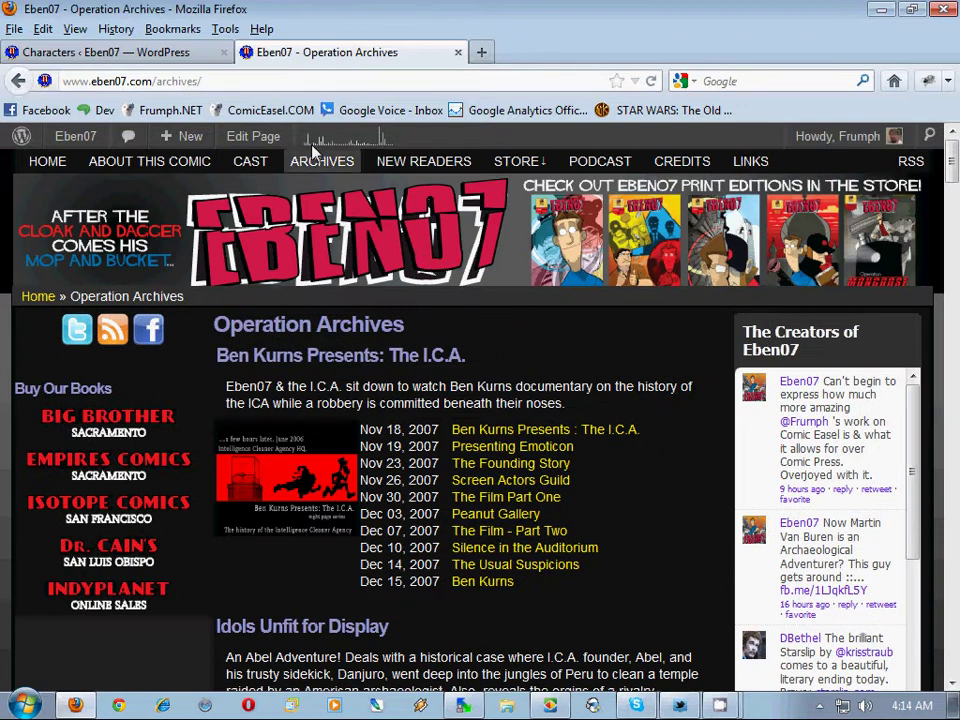
scroll(270, 358, "down", 6)
scroll(270, 357, "up", 6)
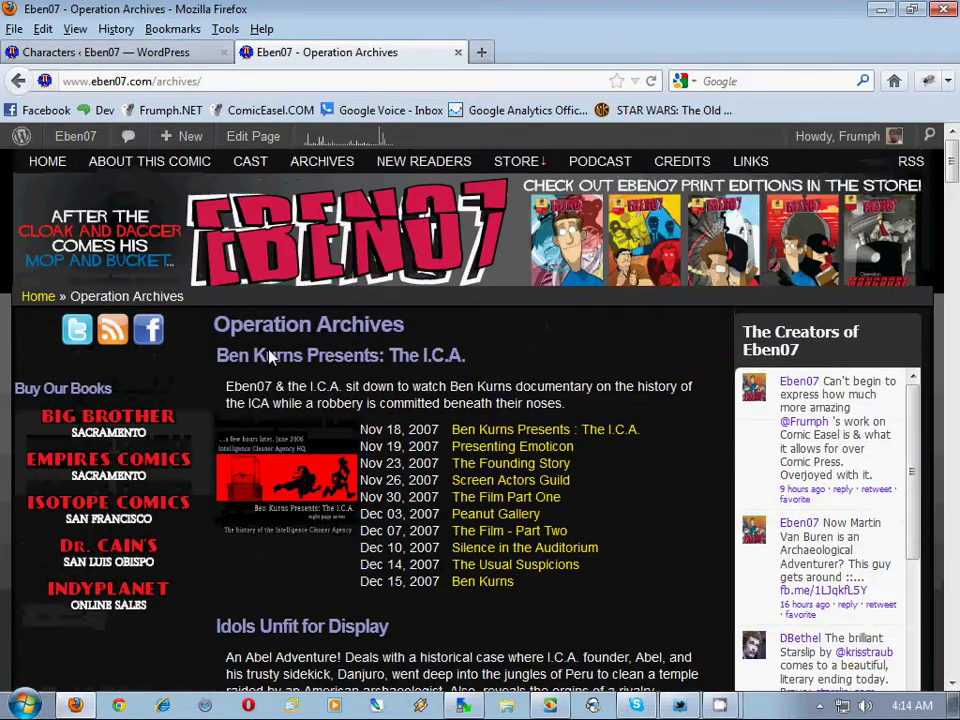
mouse_move(21, 136)
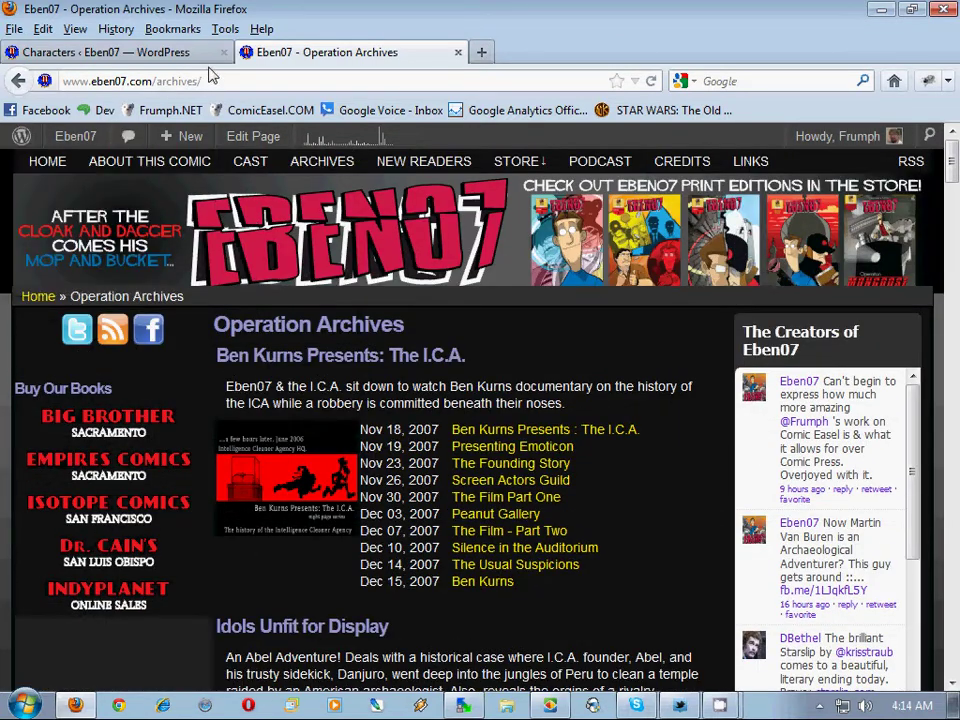
Step: Close the archives tab and open the WordPress Comics list of 228 items
left_click(455, 55)
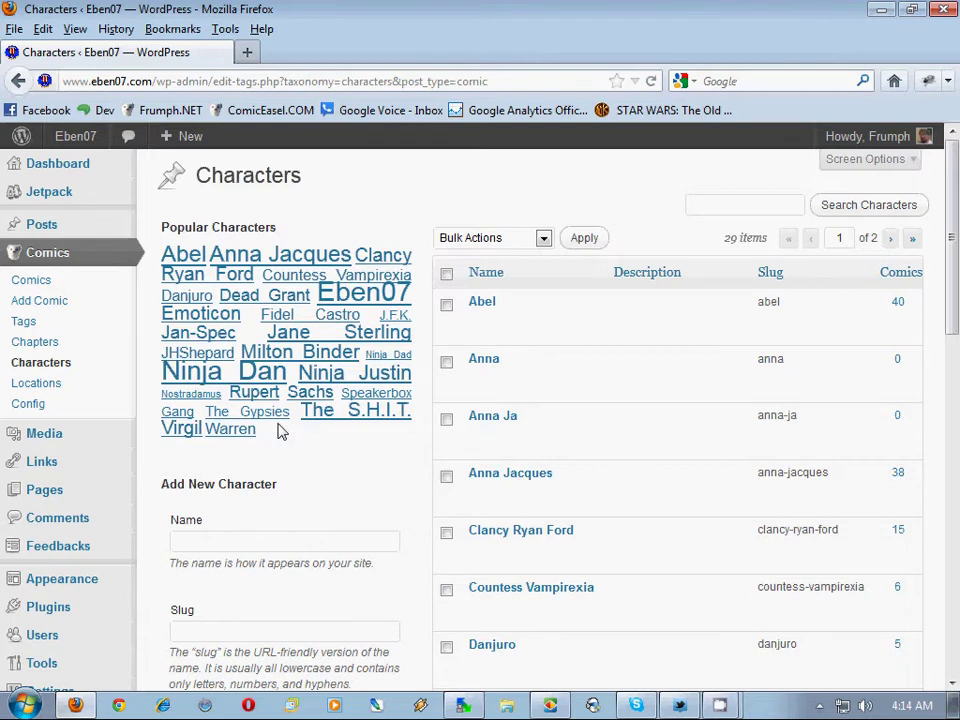
left_click(58, 300)
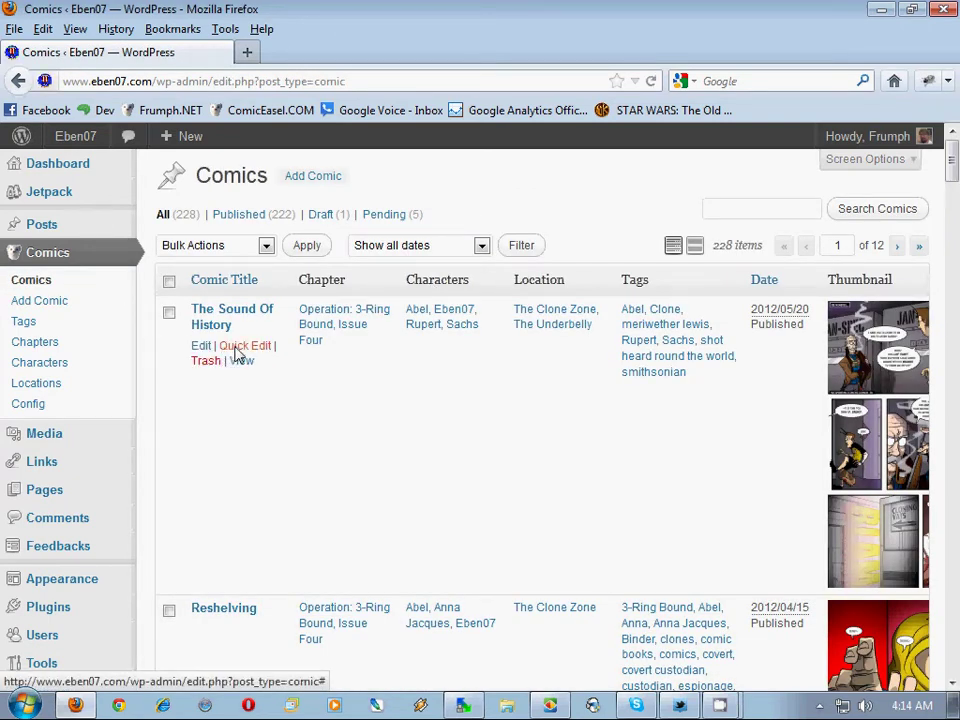
Step: Quick Edit 'The Sound Of History' and delete its Abel tag
left_click(240, 346)
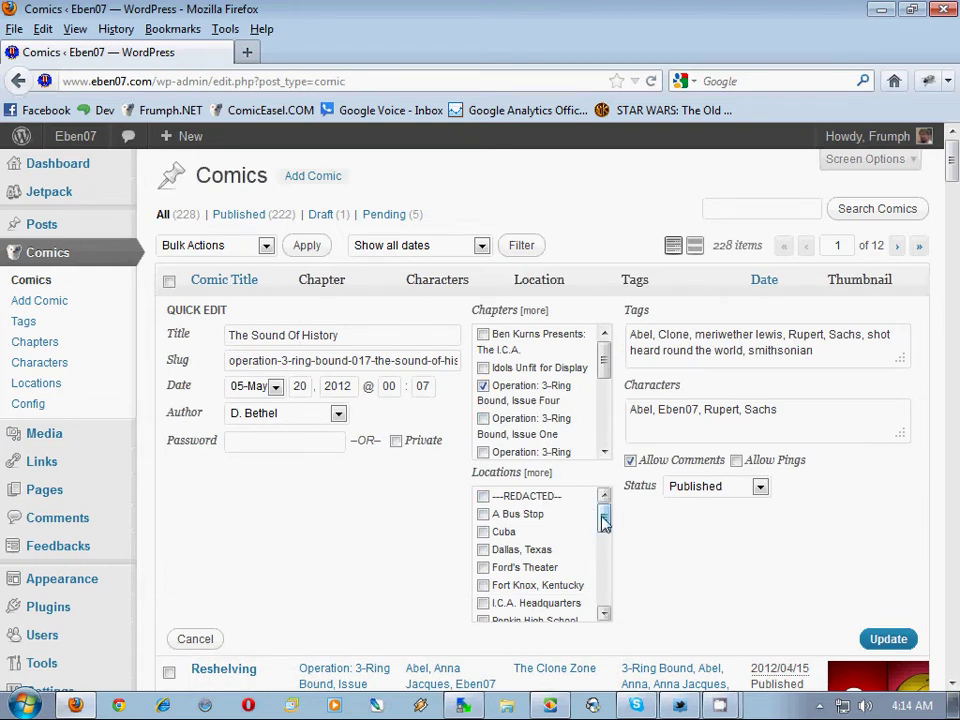
mouse_move(604, 521)
left_mouse_down()
mouse_move(606, 603)
mouse_move(606, 523)
left_mouse_up()
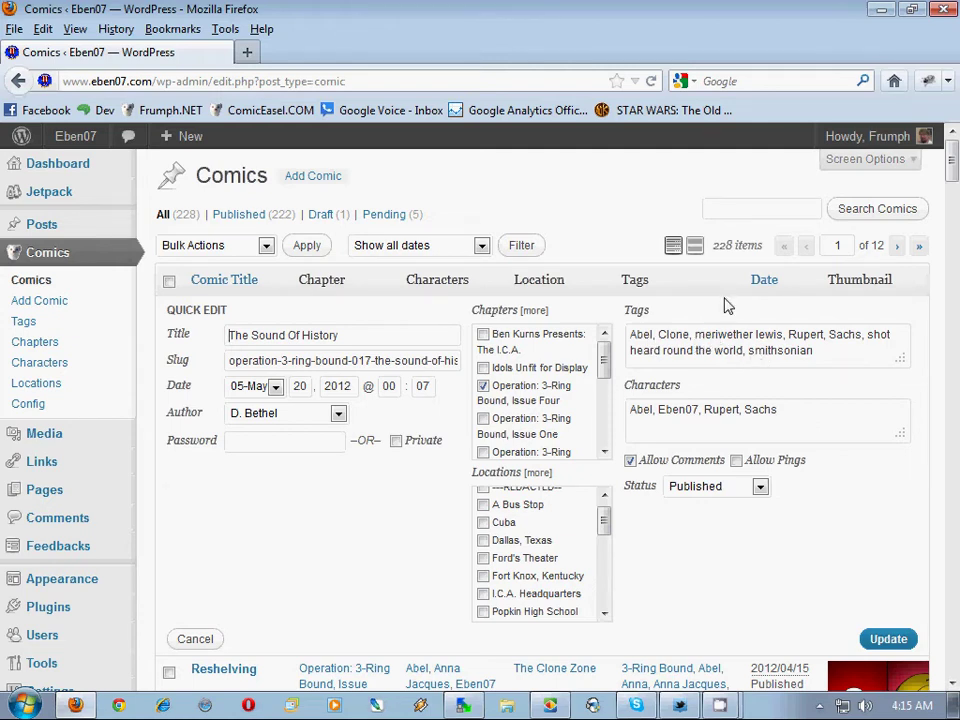
double_click(643, 336)
key("BackSpace")
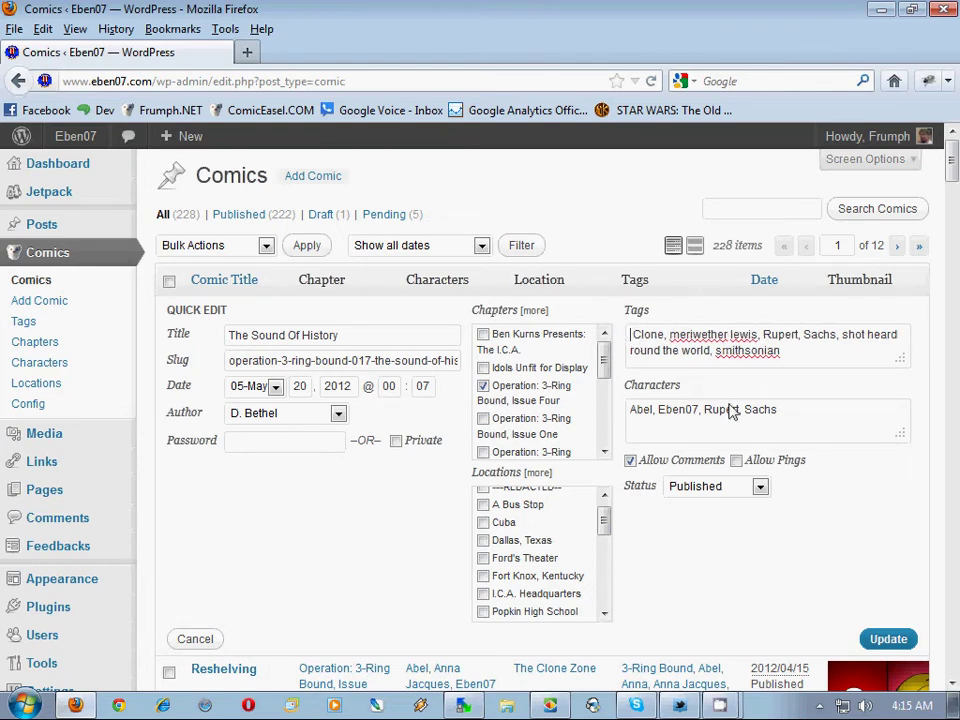
key("BackSpace")
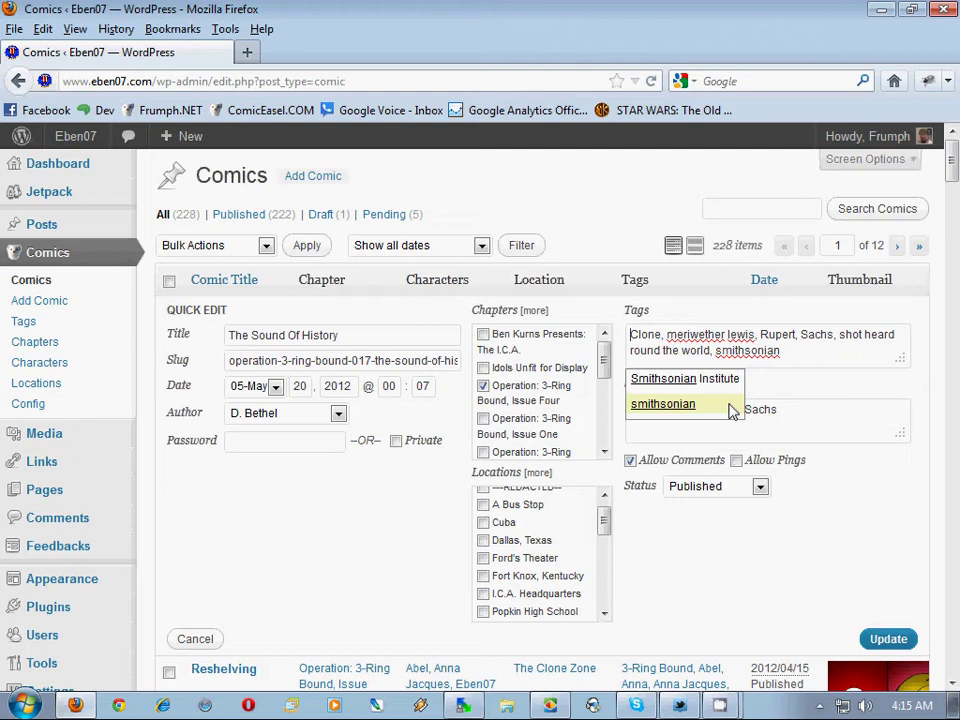
left_click(857, 428)
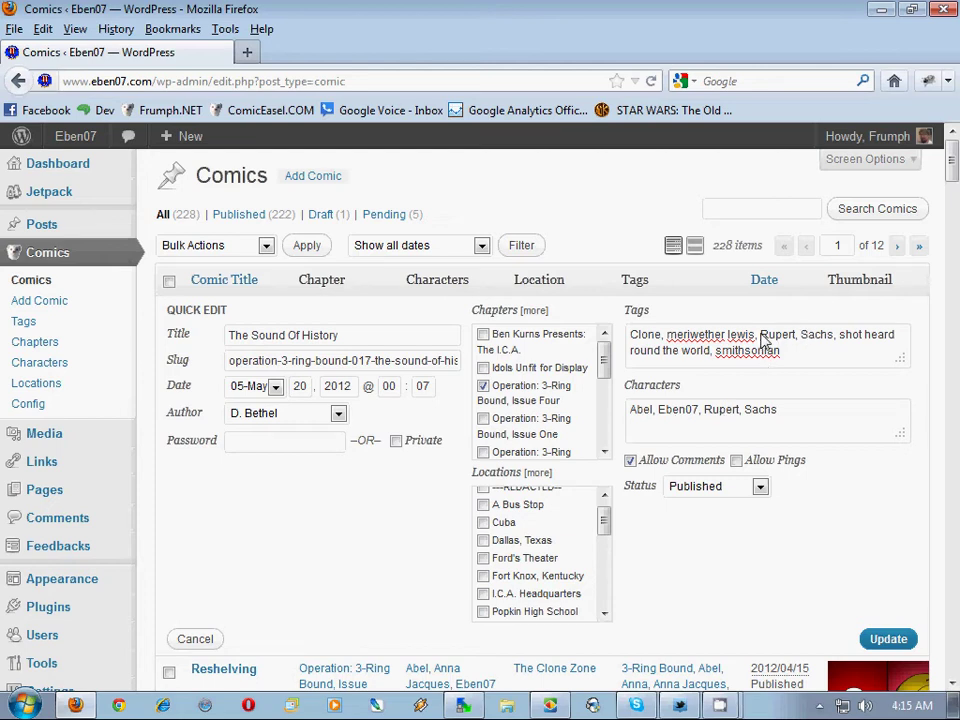
Step: Delete the Rupert and Sachs tags and update the comic
left_click_drag(760, 336, 797, 338)
key("Delete")
key("Delete")
key("Delete")
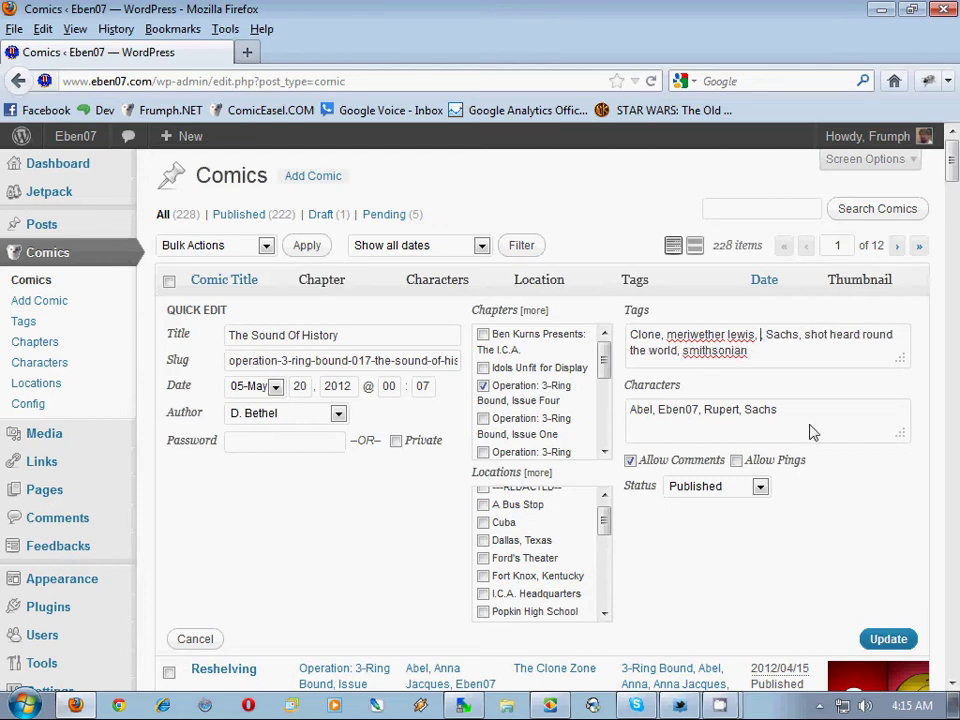
left_click(830, 495)
left_click_drag(760, 336, 793, 338)
key("Delete")
key("Delete")
key("Delete")
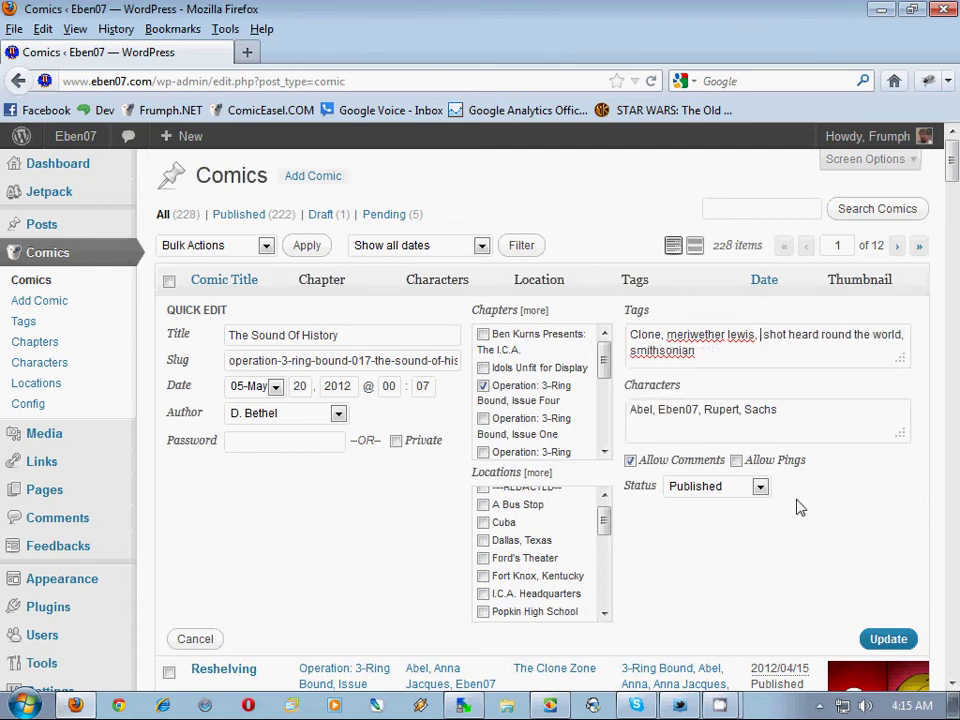
left_click(849, 501)
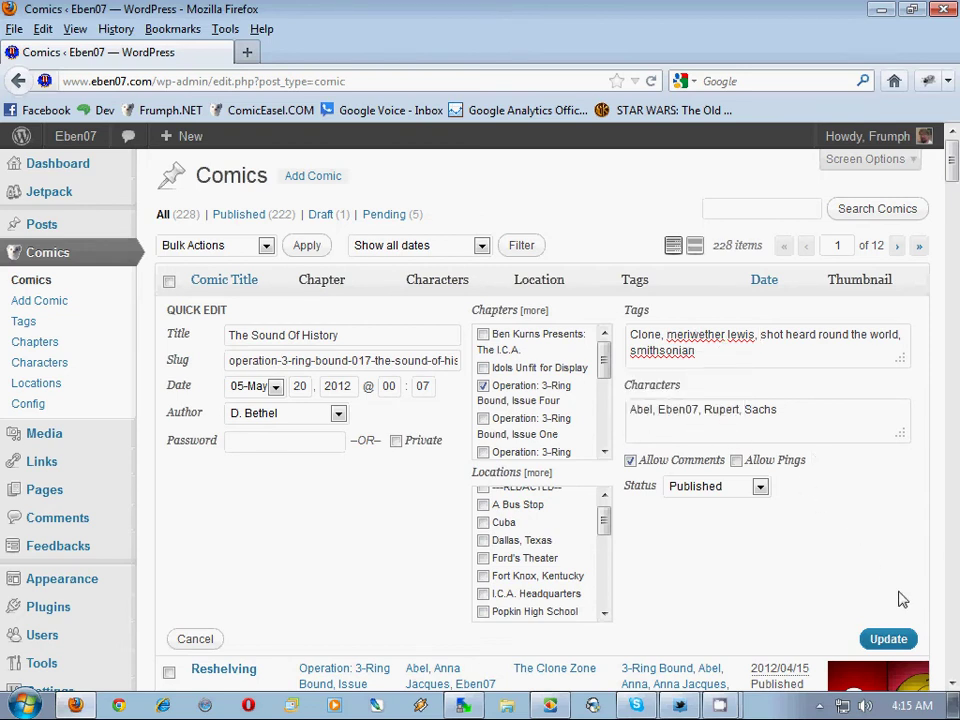
left_click(889, 638)
scroll(433, 422, "down", 5)
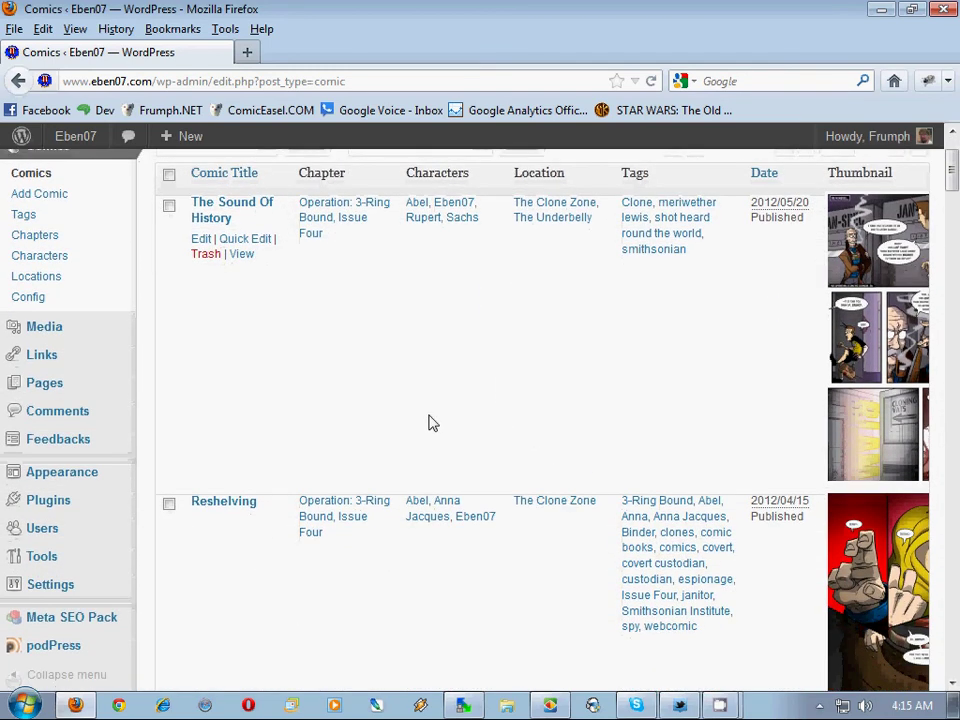
scroll(443, 572, "down", 10)
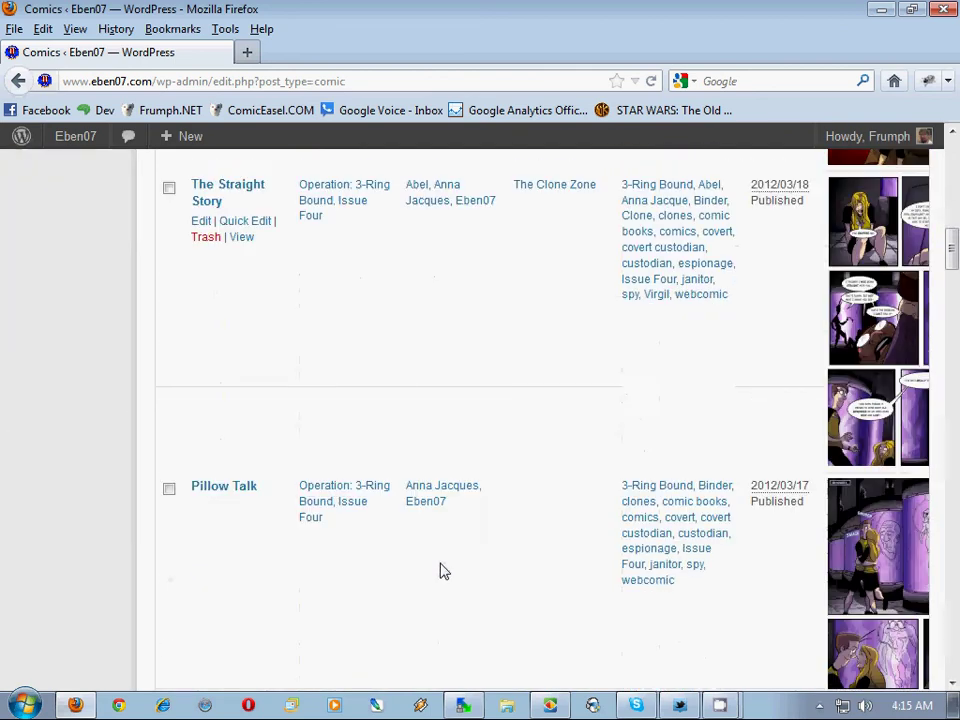